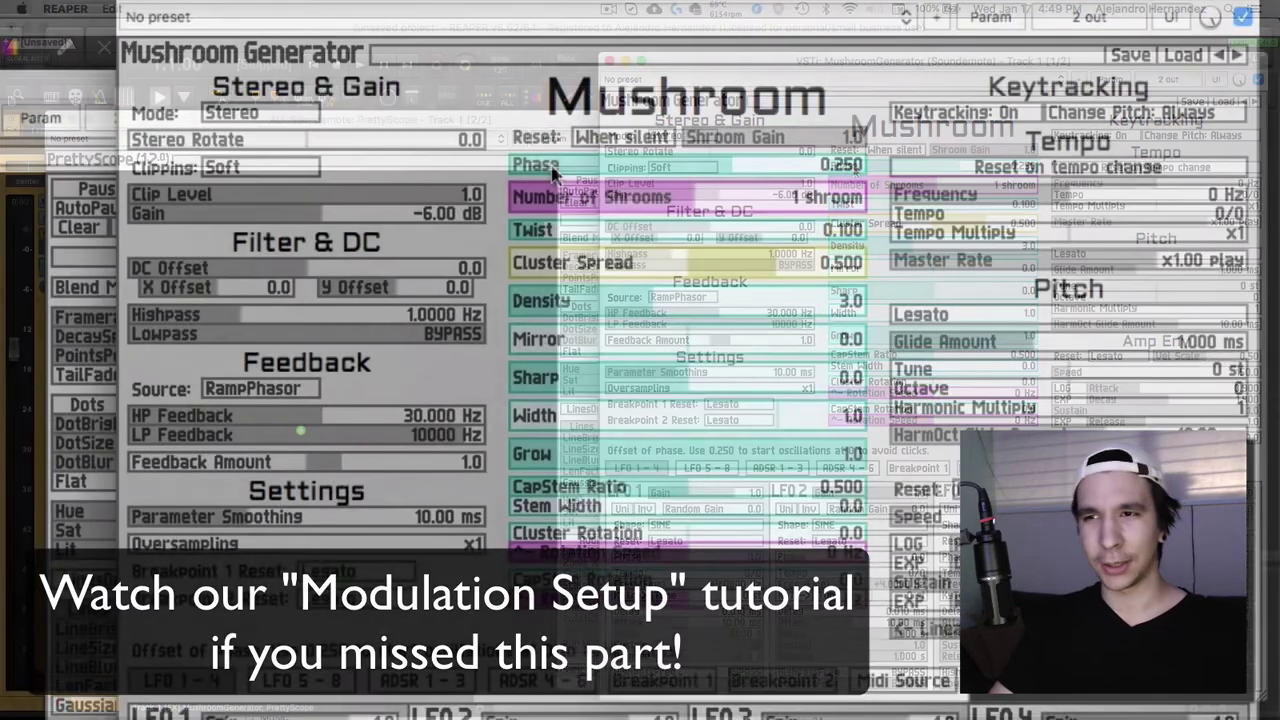
# Step: Add LFO 1's sine as a modulation source for the Phase parameter
pyautogui.rightClick(853, 170)
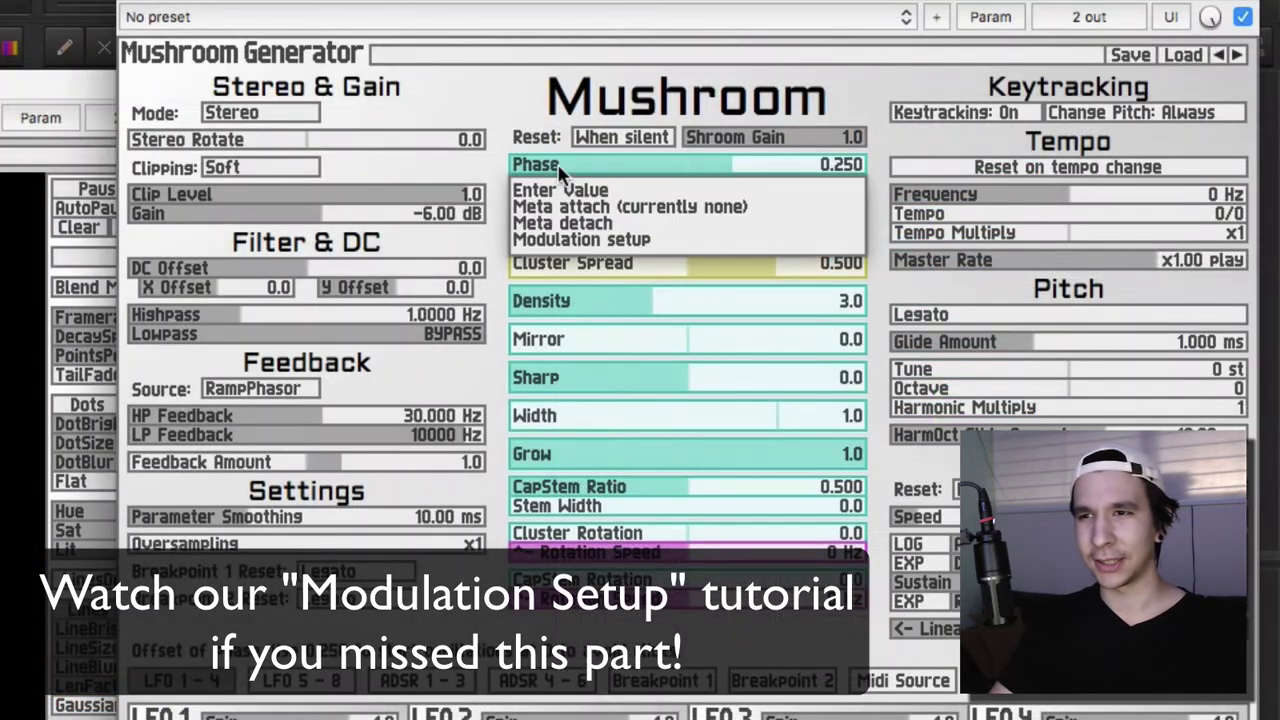
pyautogui.click(569, 240)
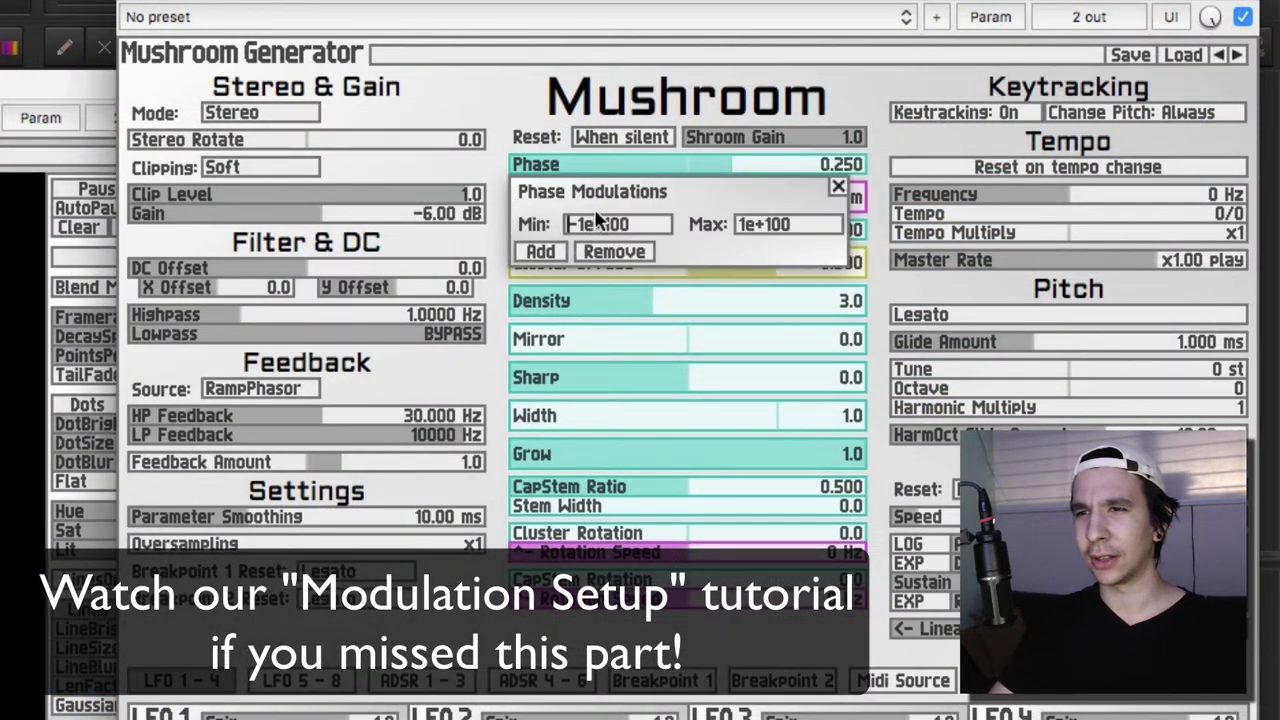
pyautogui.click(540, 251)
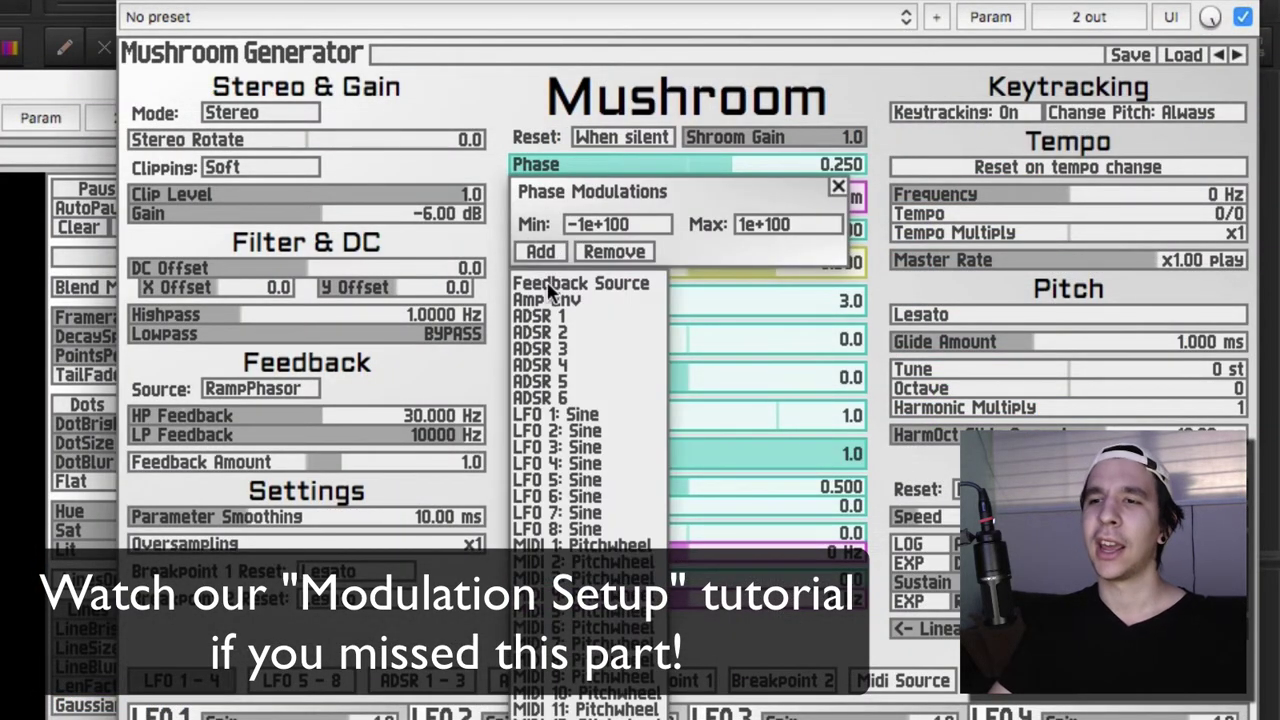
pyautogui.click(548, 417)
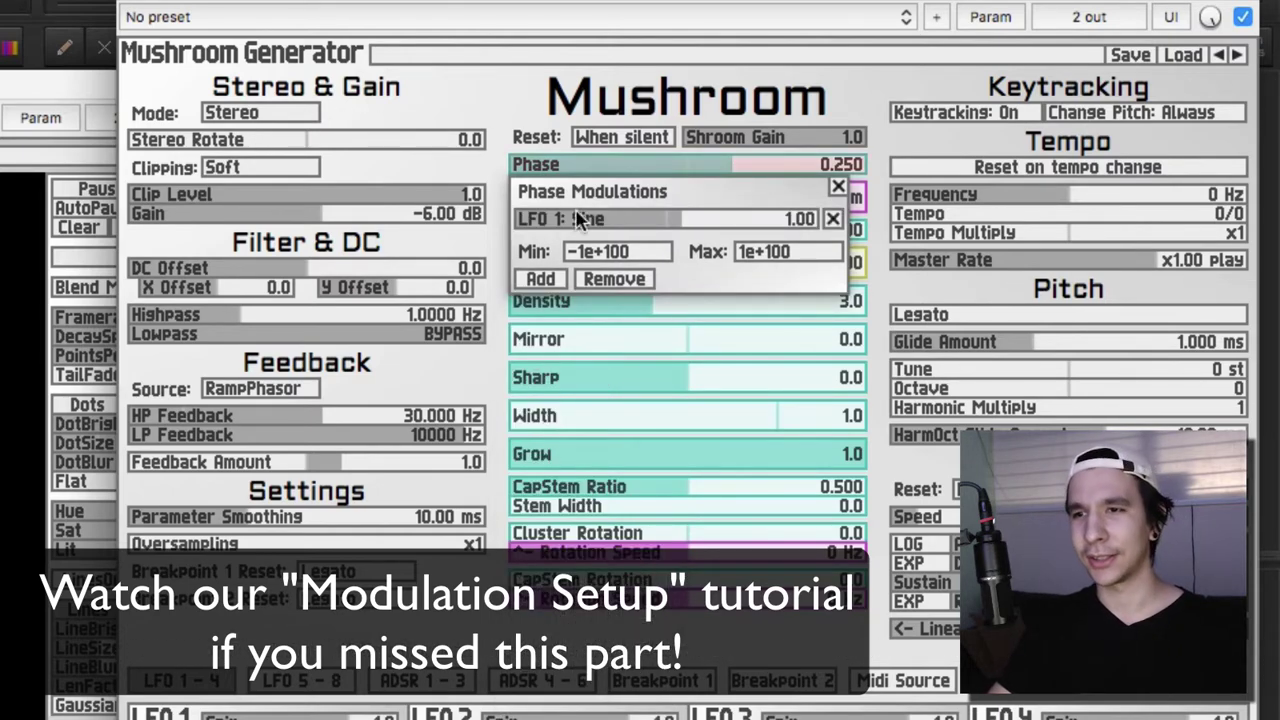
# Step: Add LFO 1's sine as a modulation source for Stereo Rotate
pyautogui.rightClick(275, 139)
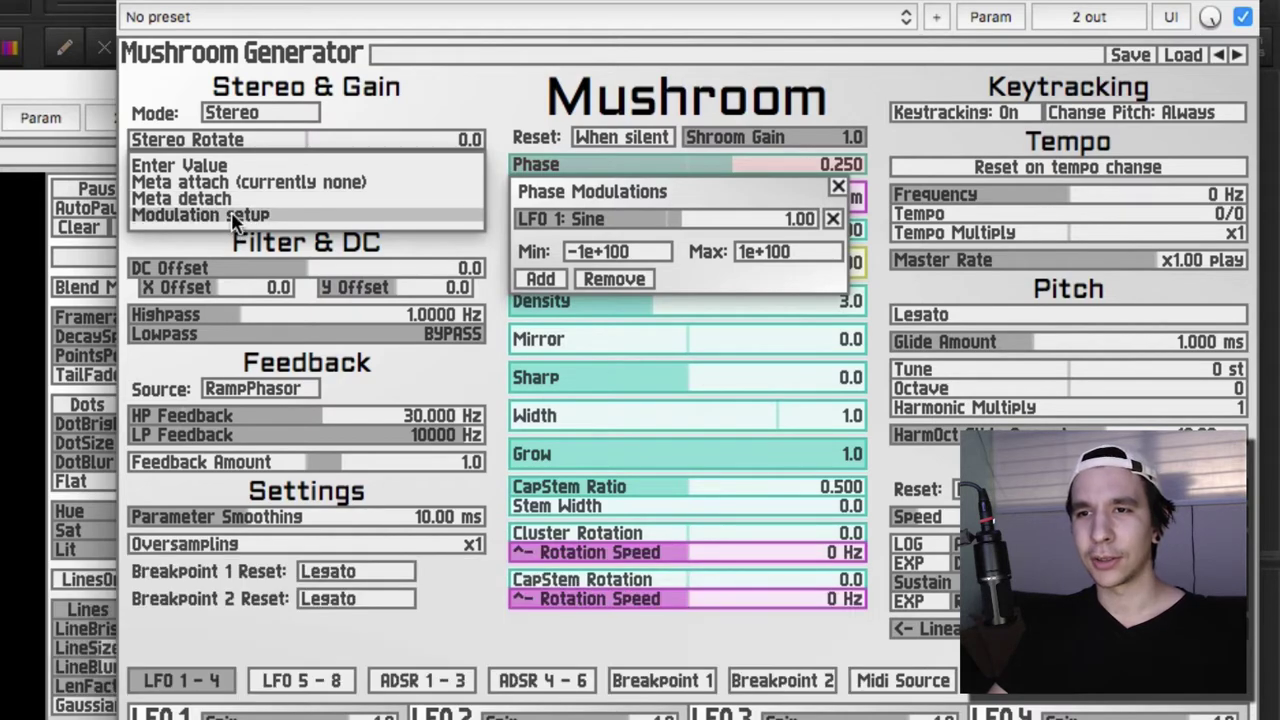
pyautogui.click(236, 216)
pyautogui.click(166, 227)
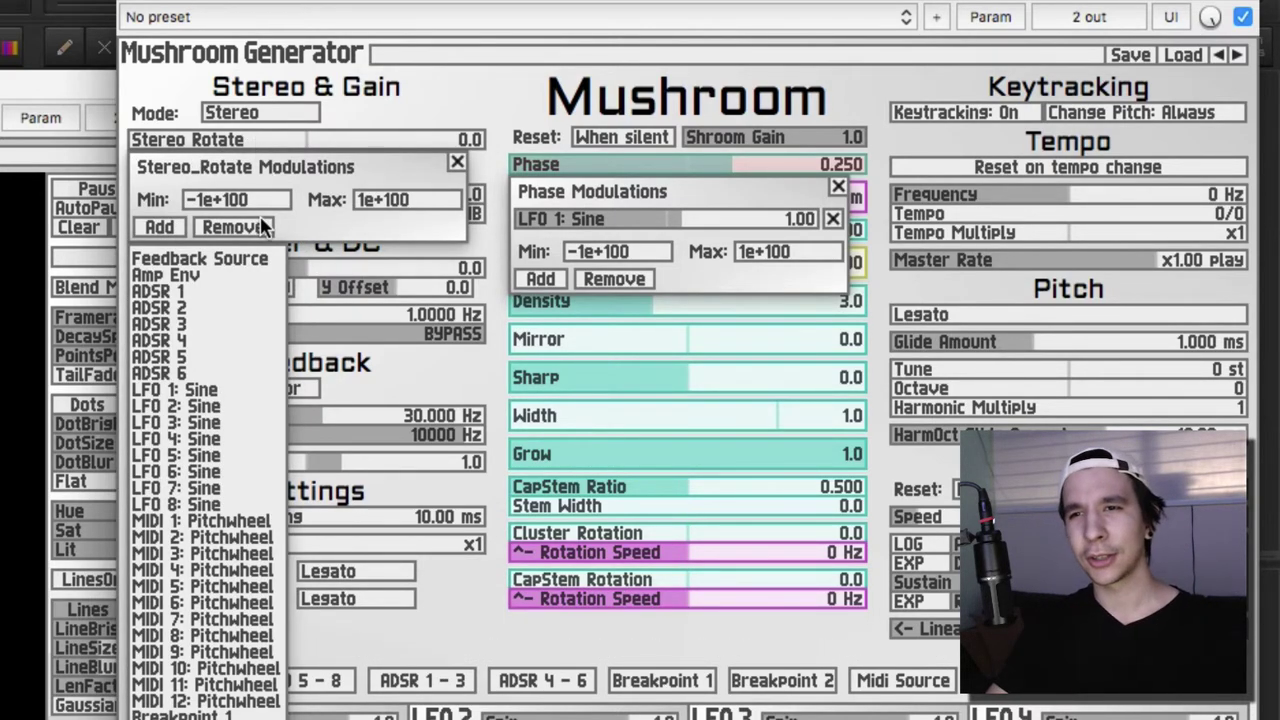
pyautogui.click(185, 392)
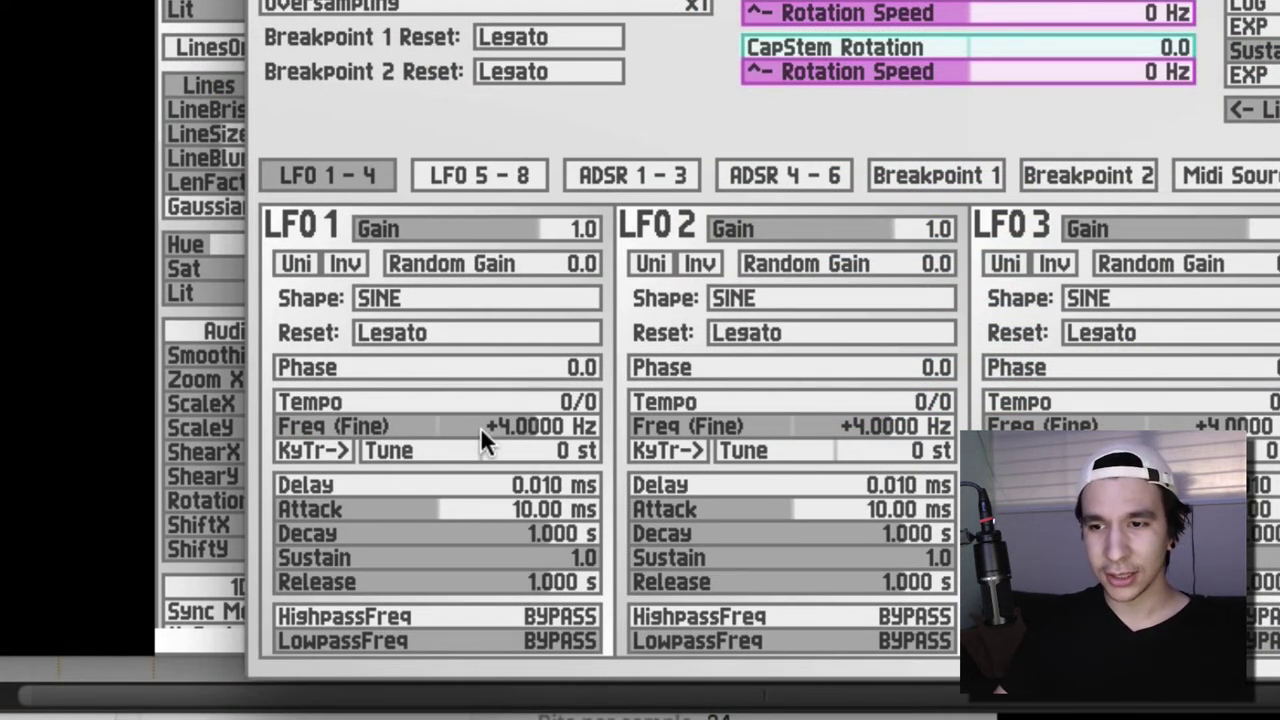
# Step: Modulate LFO 1's Freq (Fine) with LFO 1's own sine at an amount of 2.14
pyautogui.rightClick(480, 427)
pyautogui.click(436, 514)
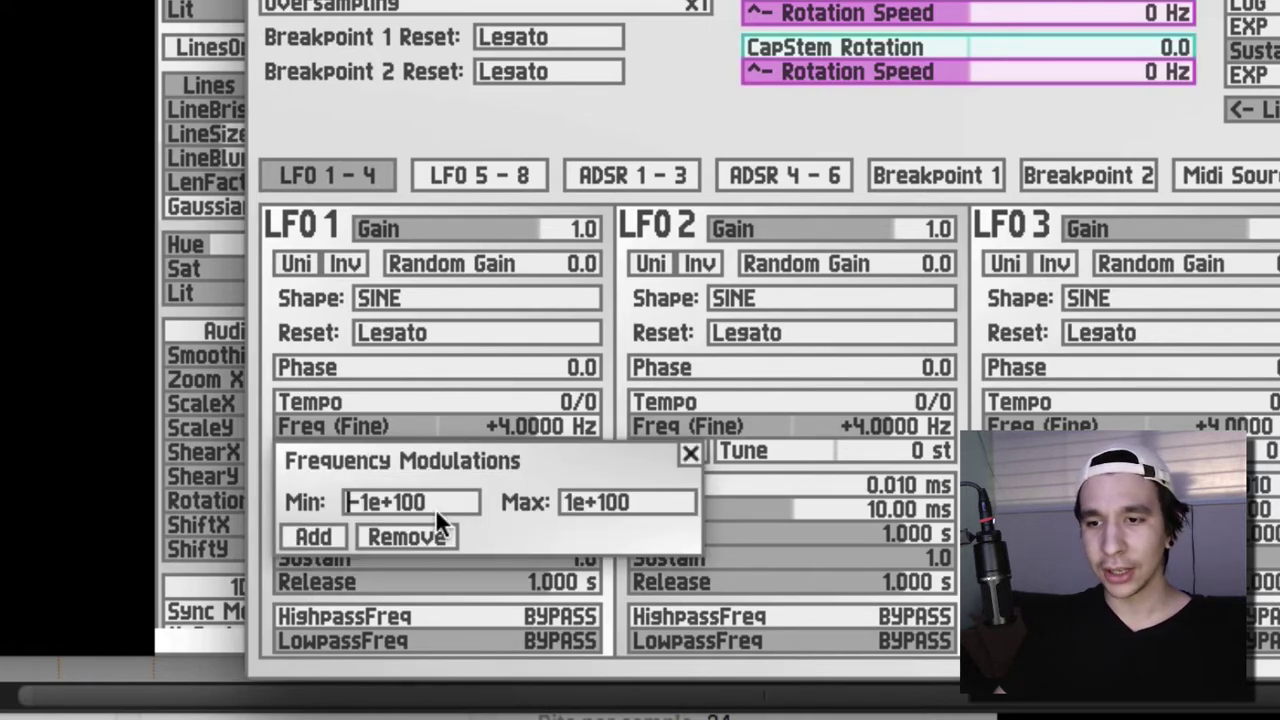
pyautogui.click(328, 531)
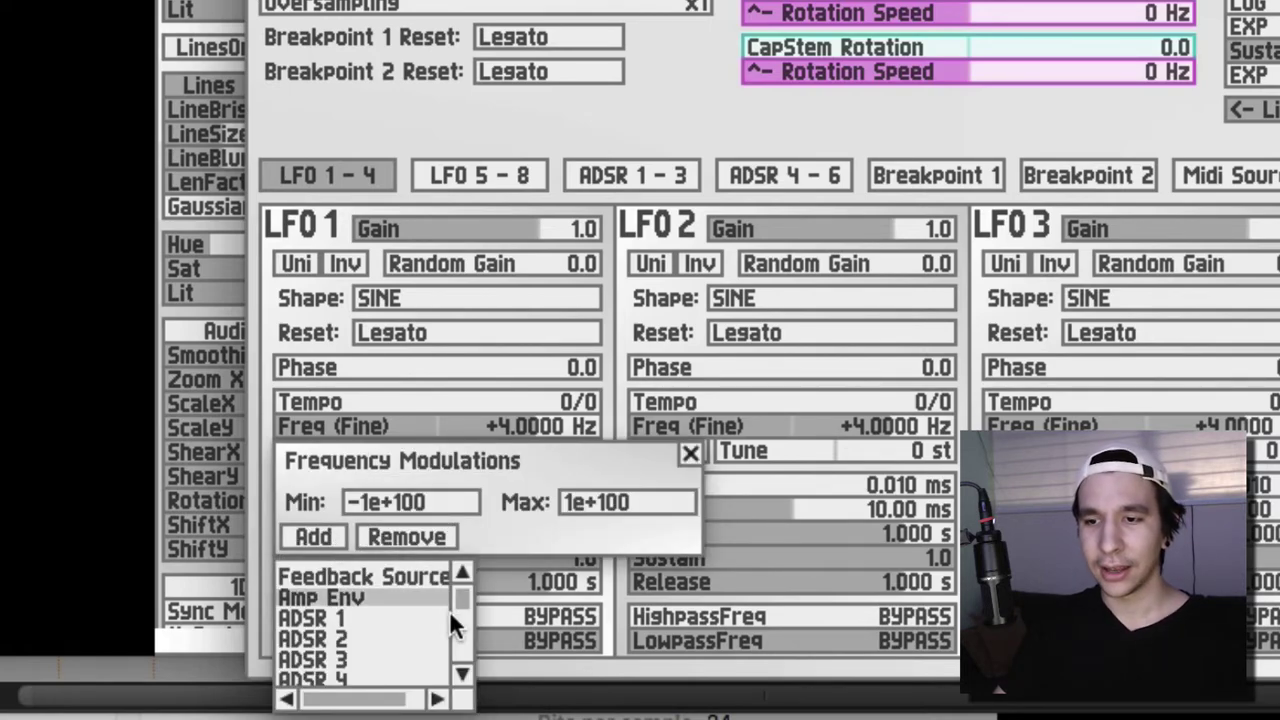
pyautogui.scroll(-10, 462, 668)
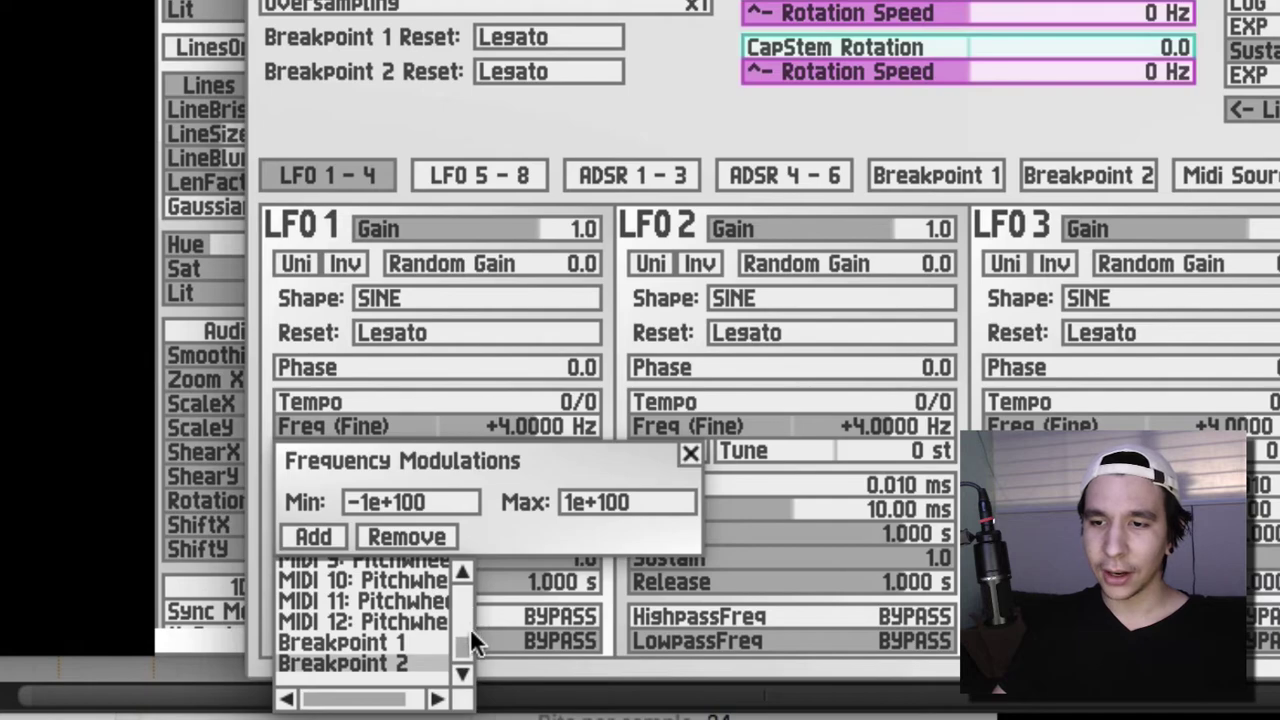
pyautogui.moveTo(470, 628); pyautogui.dragTo(466, 600)
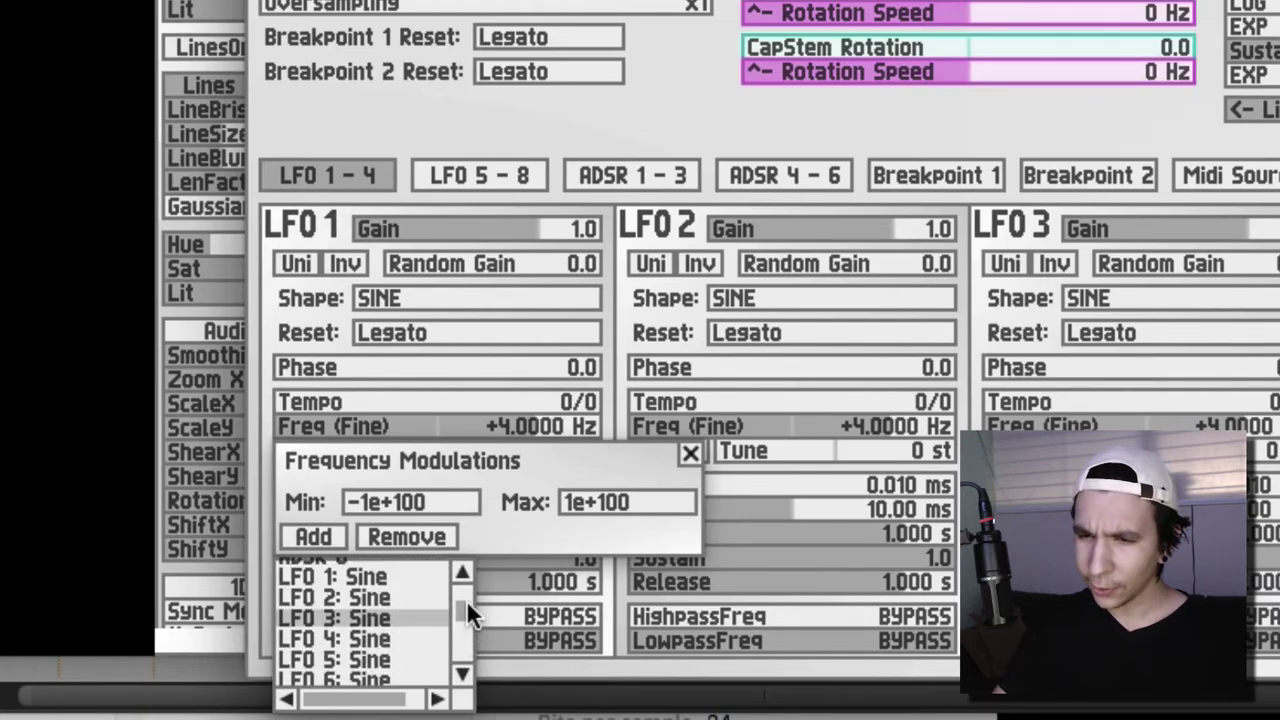
pyautogui.click(406, 577)
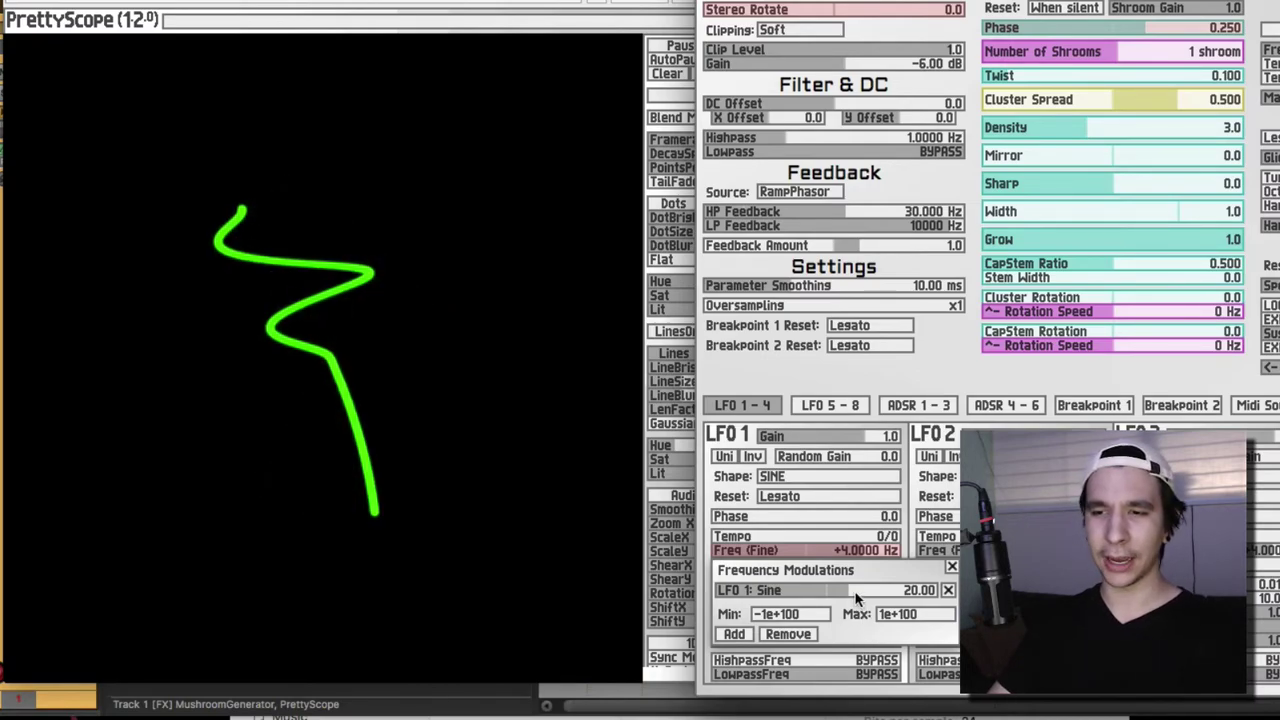
pyautogui.moveTo(855, 597); pyautogui.dragTo(838, 598)
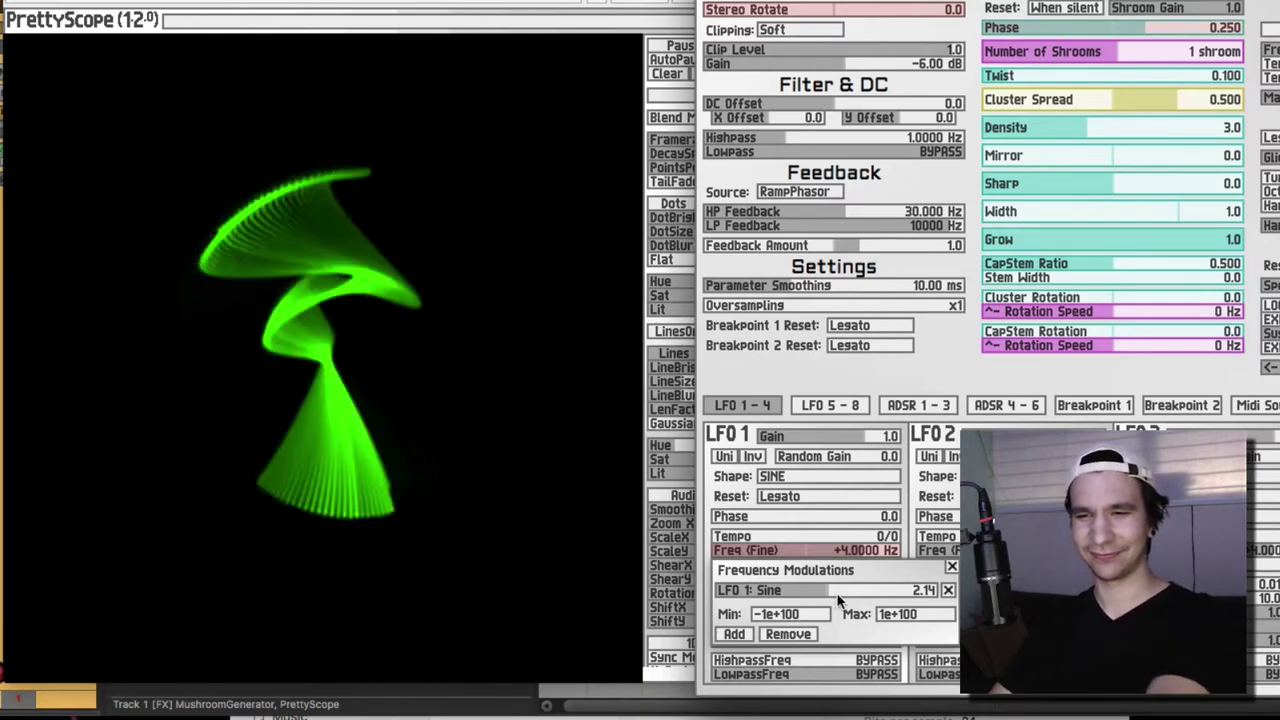
# Step: Close the LFO popup and modulate Tempo Frequency with the Feedback Source at 242.86
pyautogui.click(790, 496)
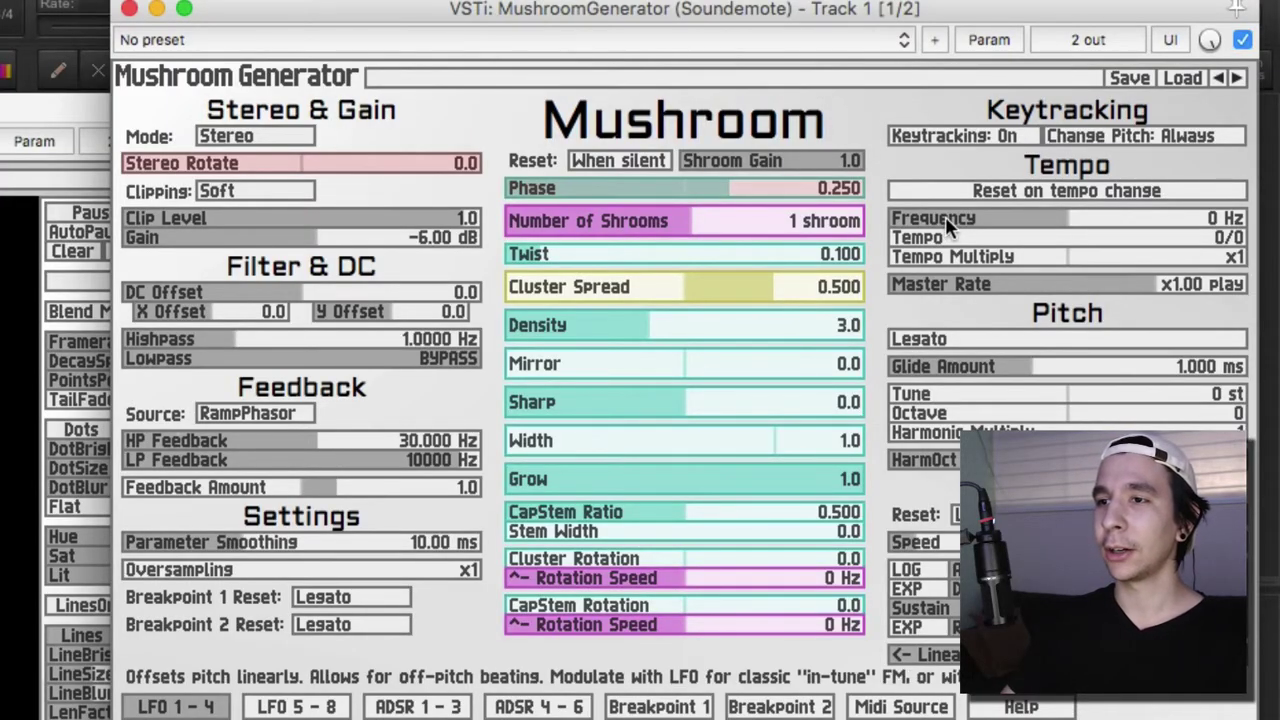
pyautogui.rightClick(945, 216)
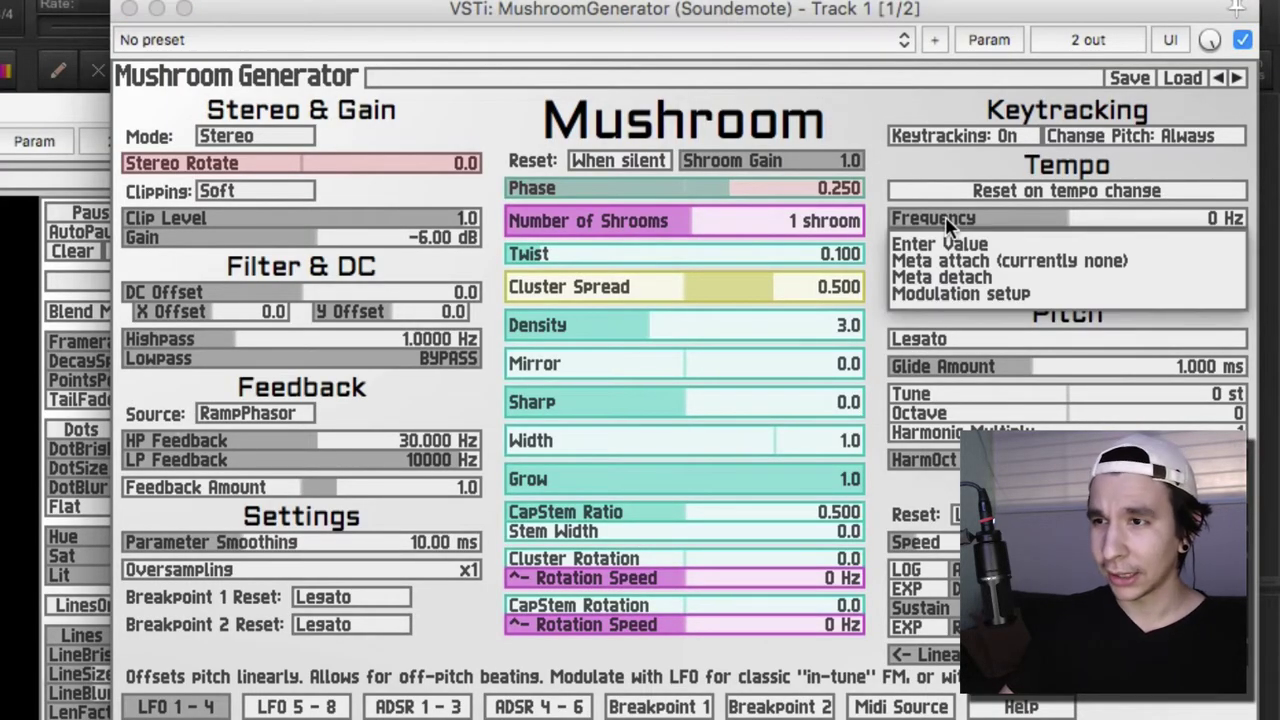
pyautogui.click(941, 294)
pyautogui.click(925, 306)
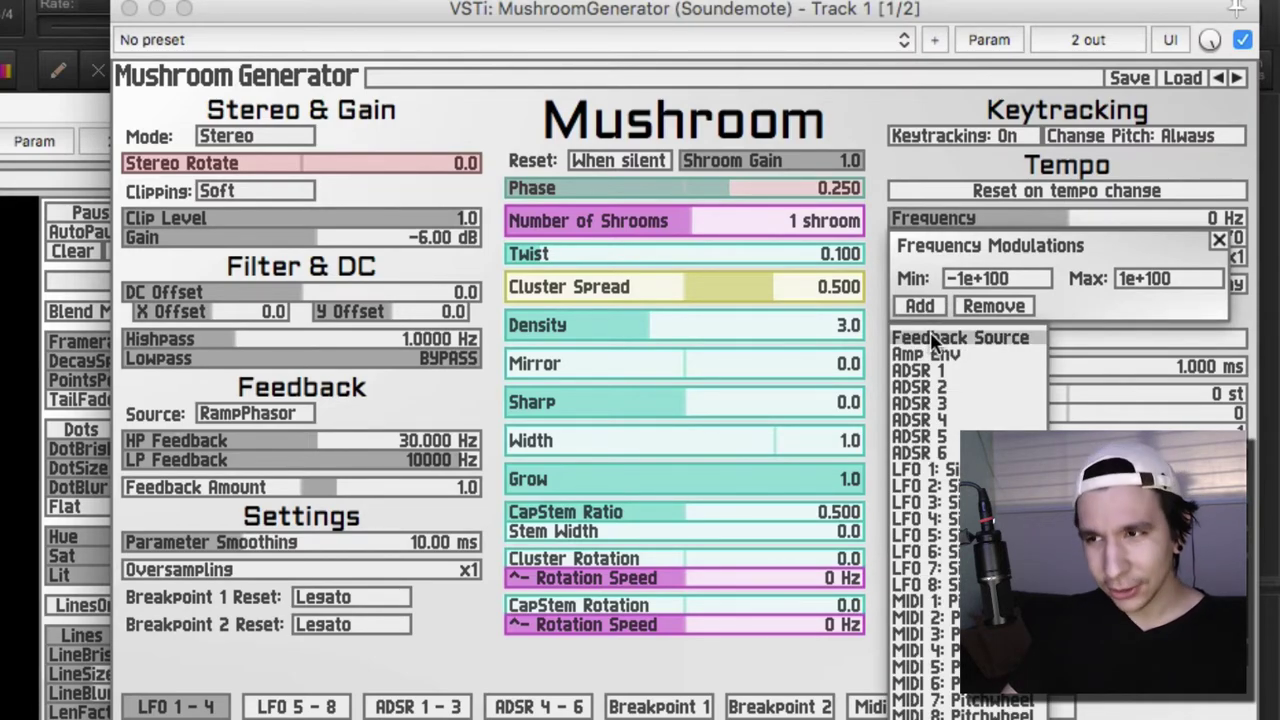
pyautogui.click(937, 339)
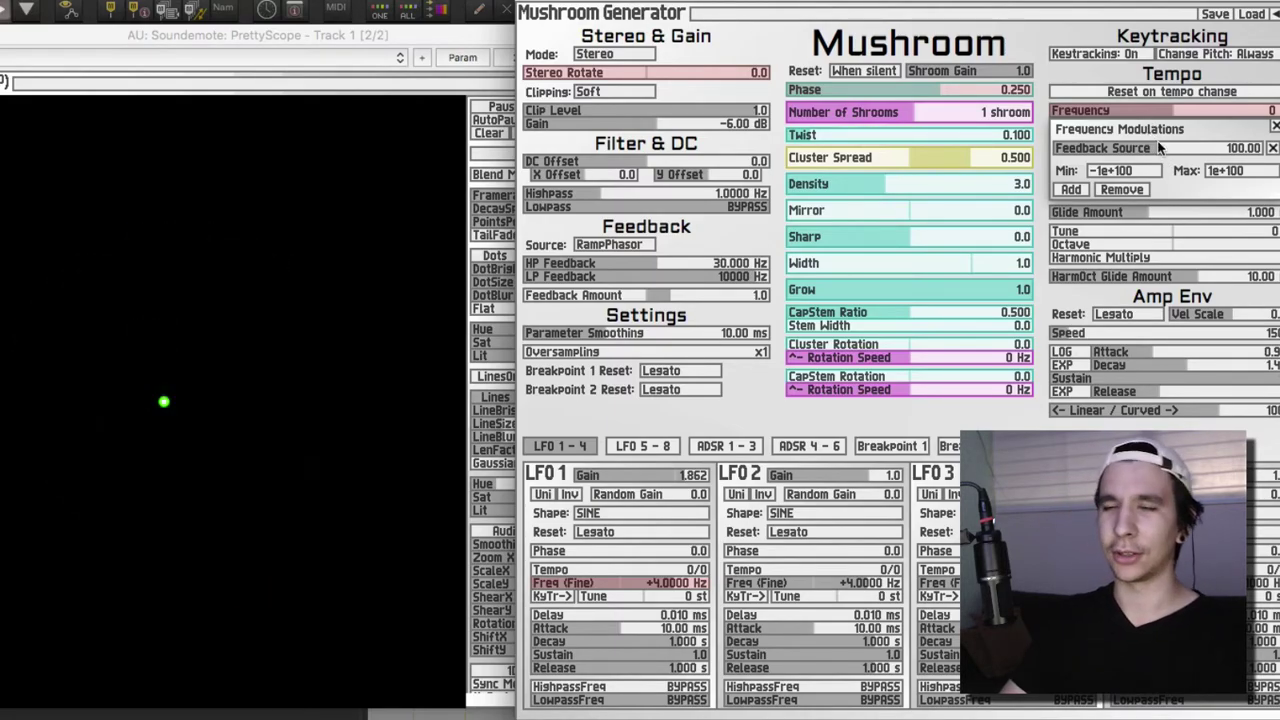
pyautogui.moveTo(1161, 147); pyautogui.dragTo(1134, 151)
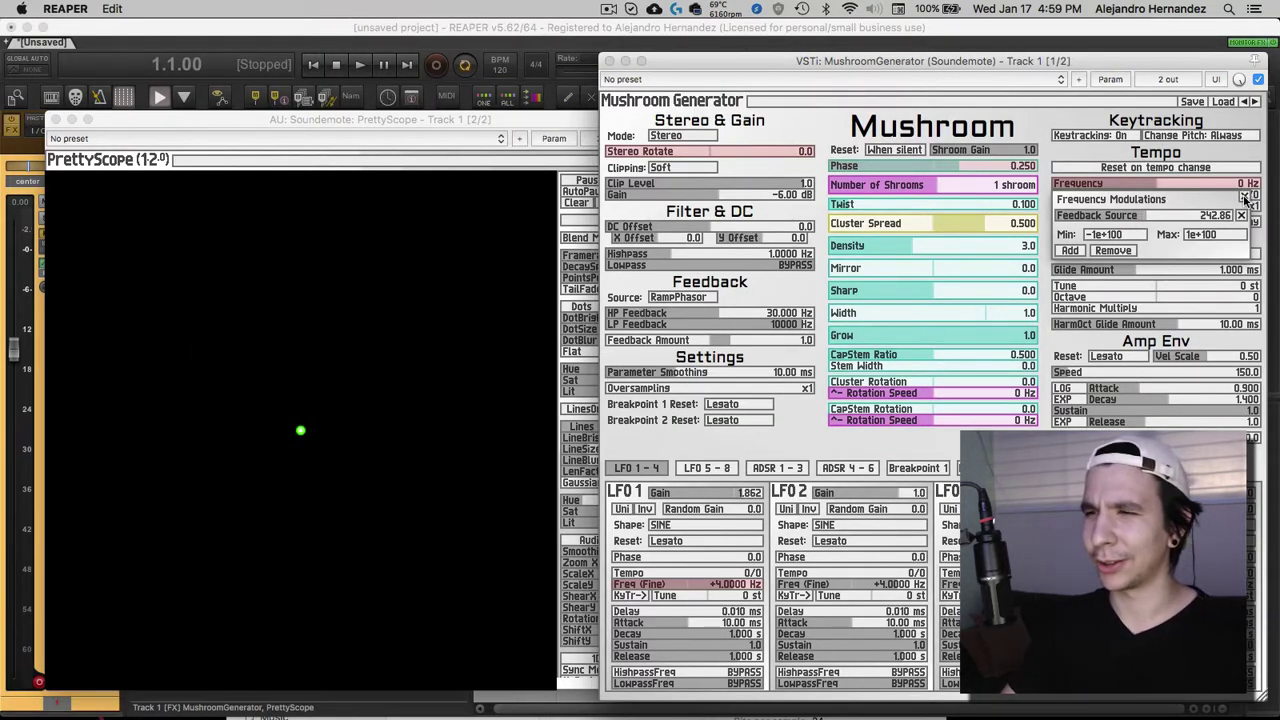
pyautogui.click(614, 310)
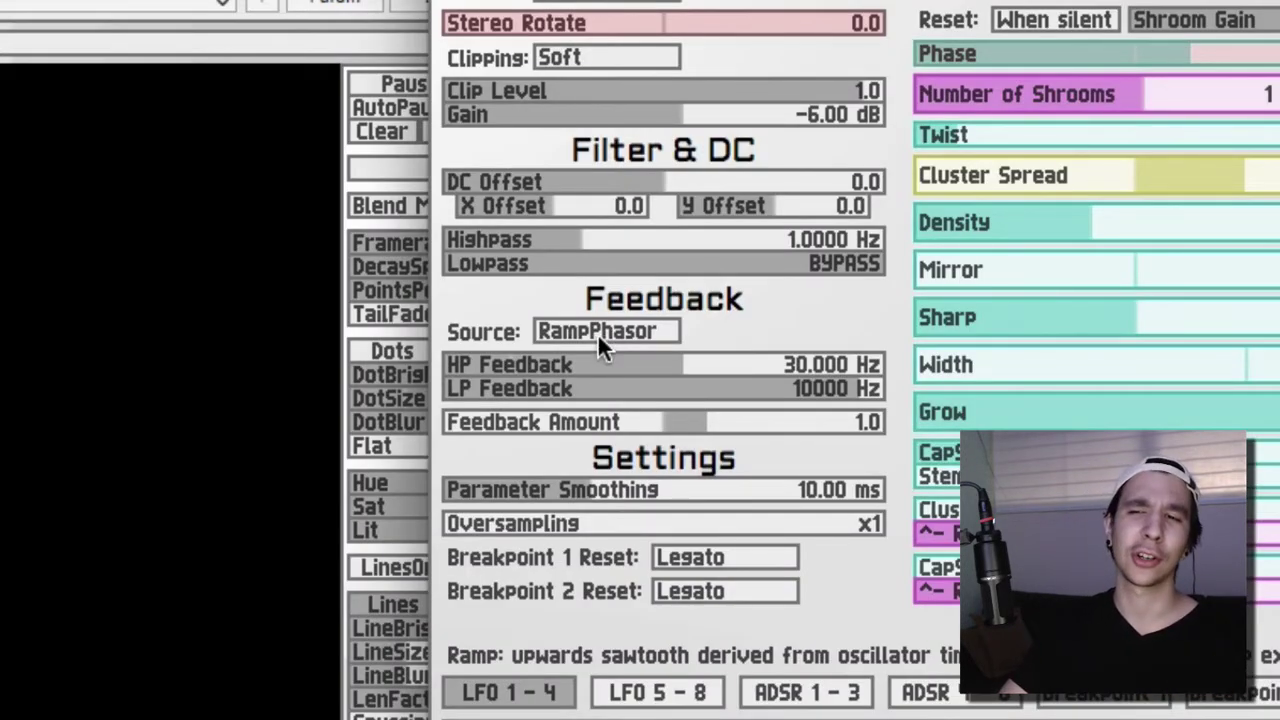
pyautogui.click(597, 336)
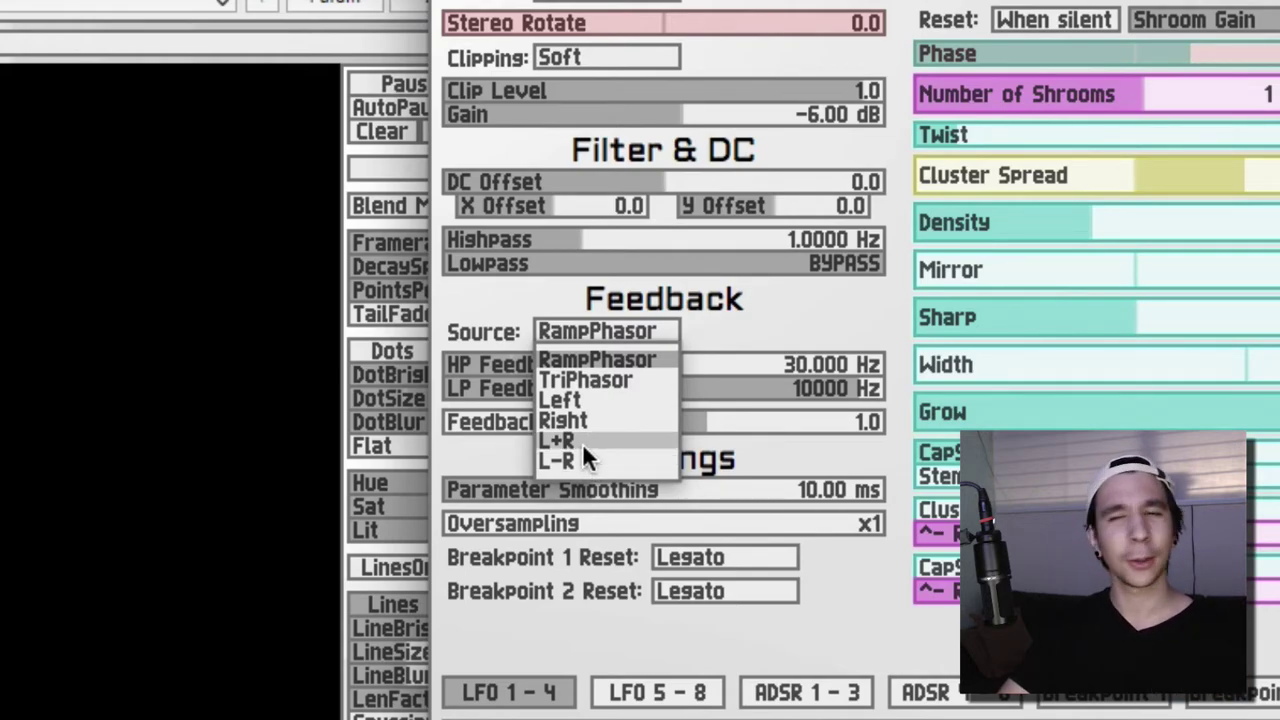
pyautogui.click(593, 380)
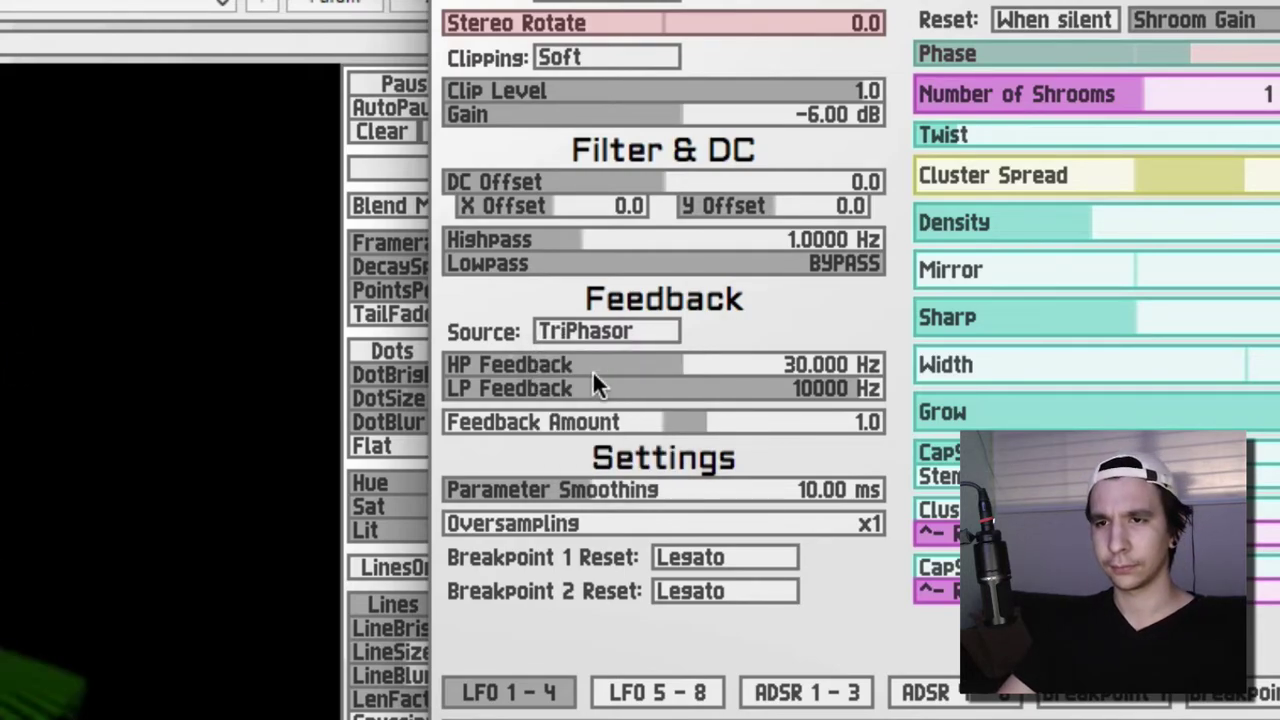
pyautogui.click(594, 335)
pyautogui.click(591, 420)
pyautogui.click(610, 332)
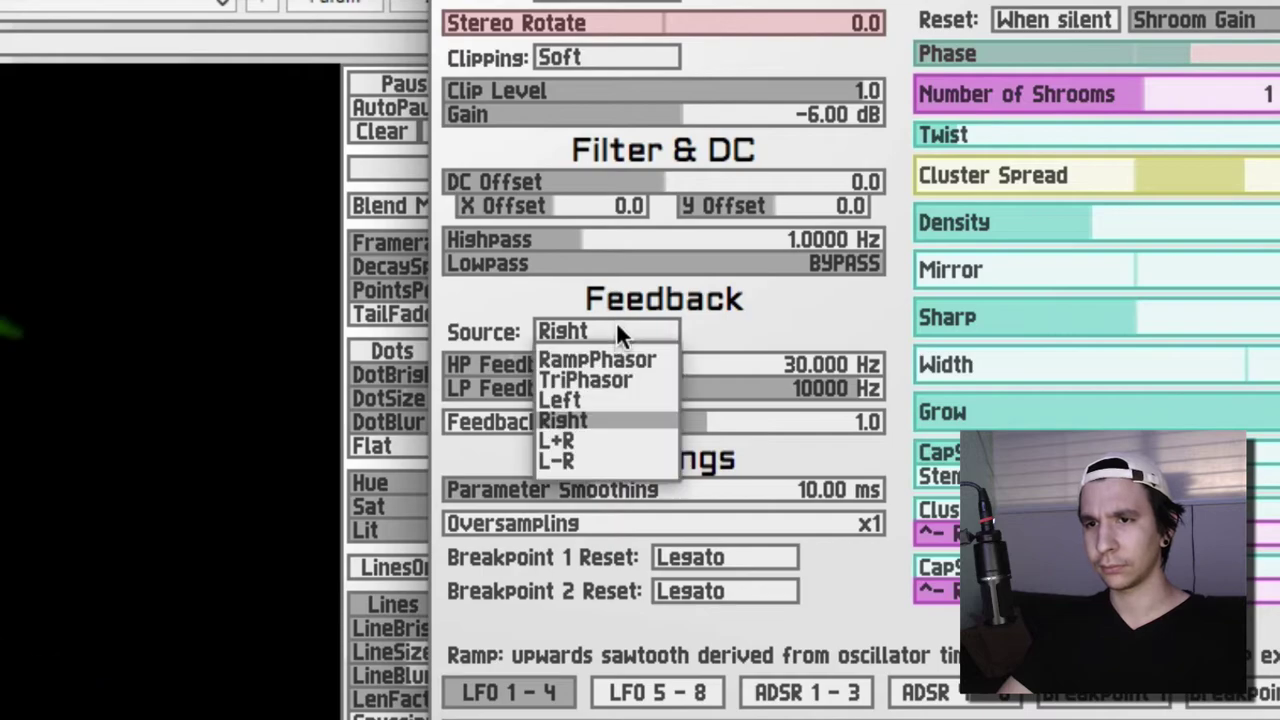
pyautogui.click(603, 440)
pyautogui.click(629, 332)
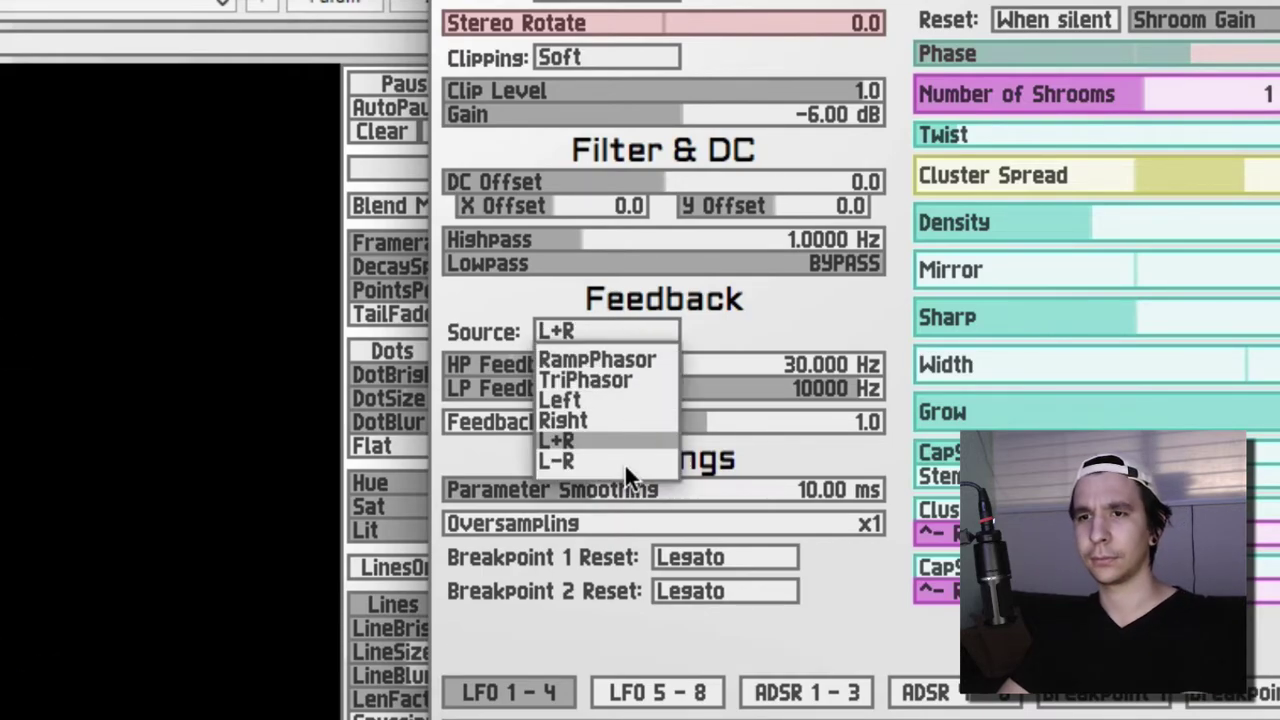
# Step: Use RampPhasor feedback with HP 0.25530 Hz, LP 1554.2 Hz and Feedback Amount 4.650
pyautogui.click(595, 358)
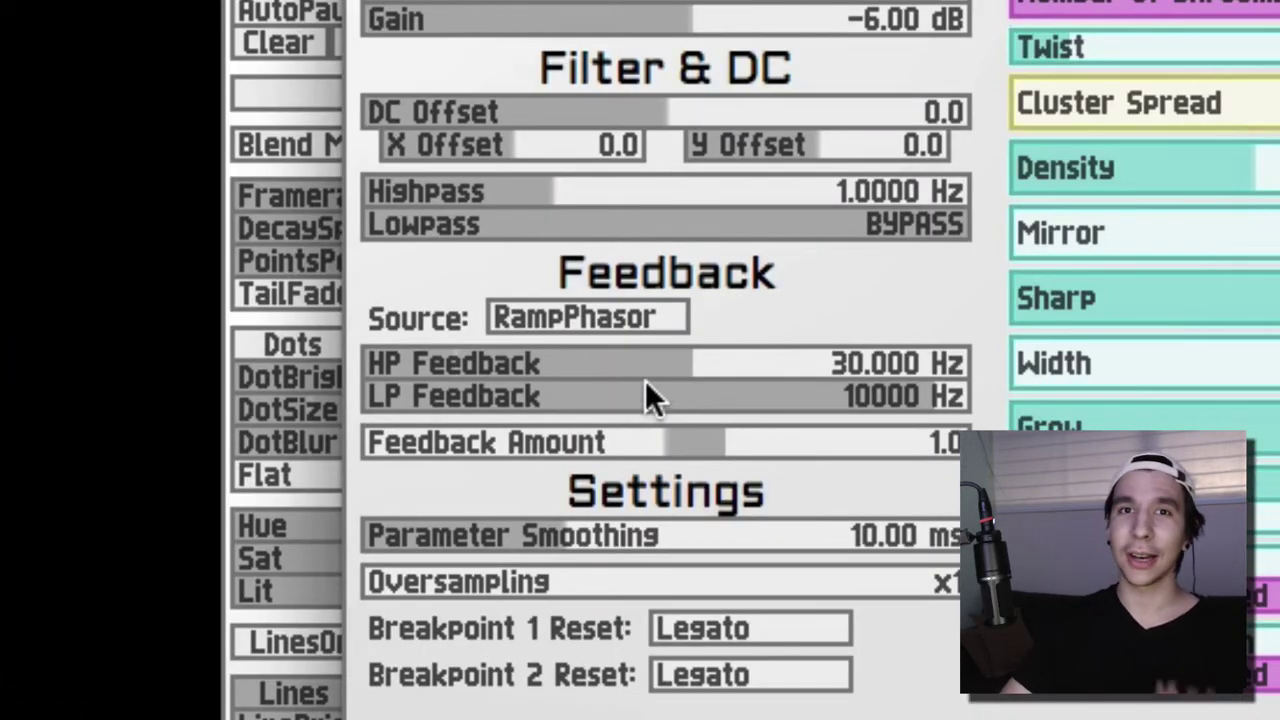
pyautogui.moveTo(657, 362); pyautogui.dragTo(512, 352)
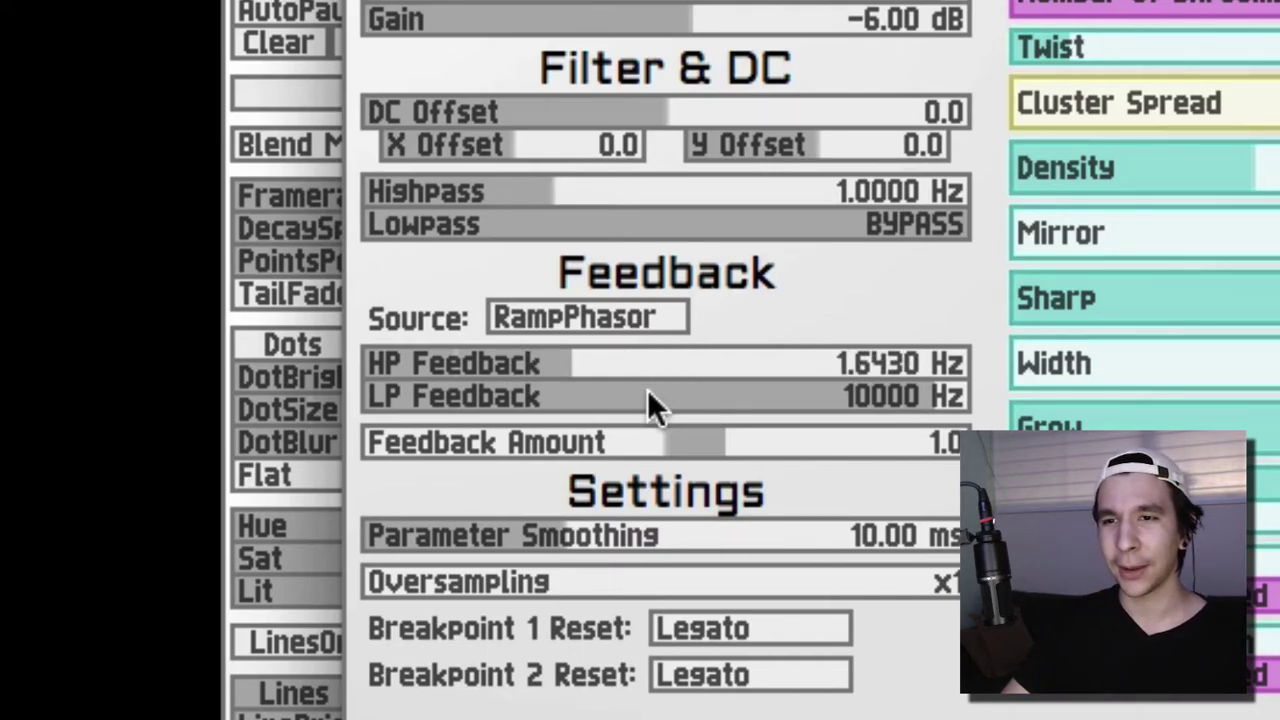
pyautogui.moveTo(647, 391); pyautogui.dragTo(752, 359)
pyautogui.moveTo(812, 395); pyautogui.dragTo(589, 396)
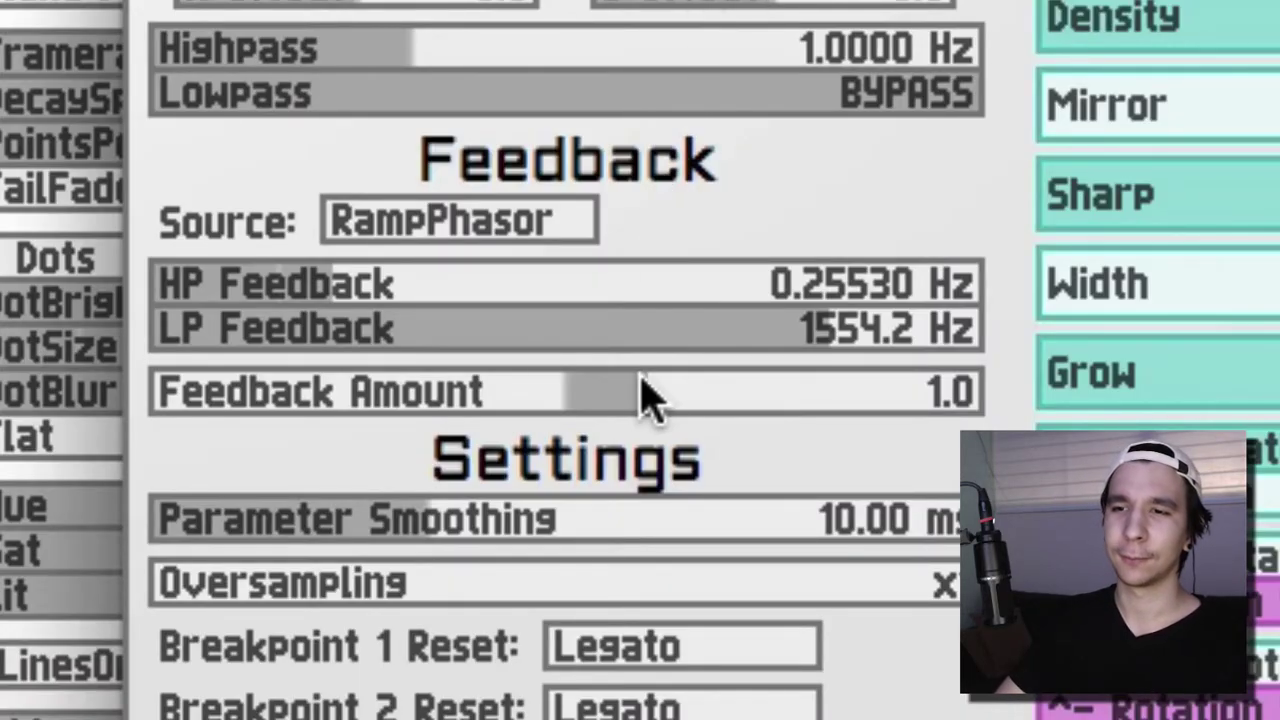
pyautogui.moveTo(645, 395); pyautogui.dragTo(945, 408)
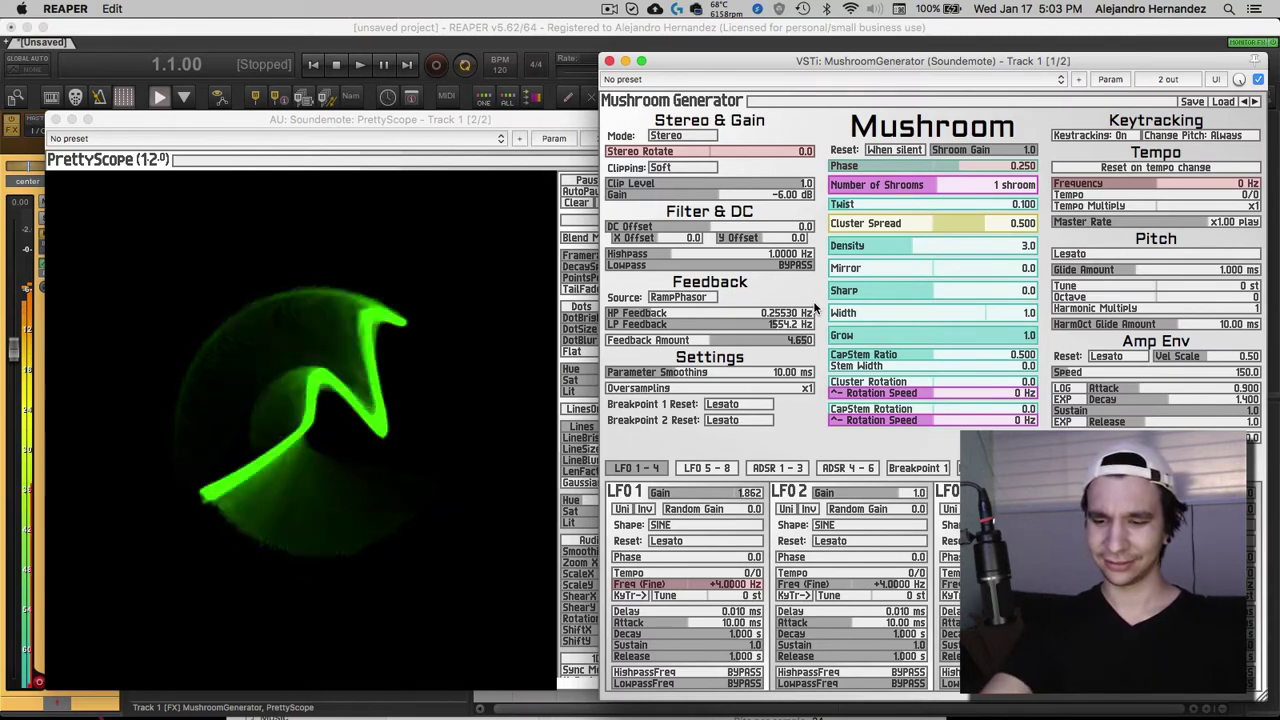
# Step: Modulate Feedback Amount with the Feedback Source at a depth of about 7.6
pyautogui.rightClick(735, 345)
pyautogui.click(697, 384)
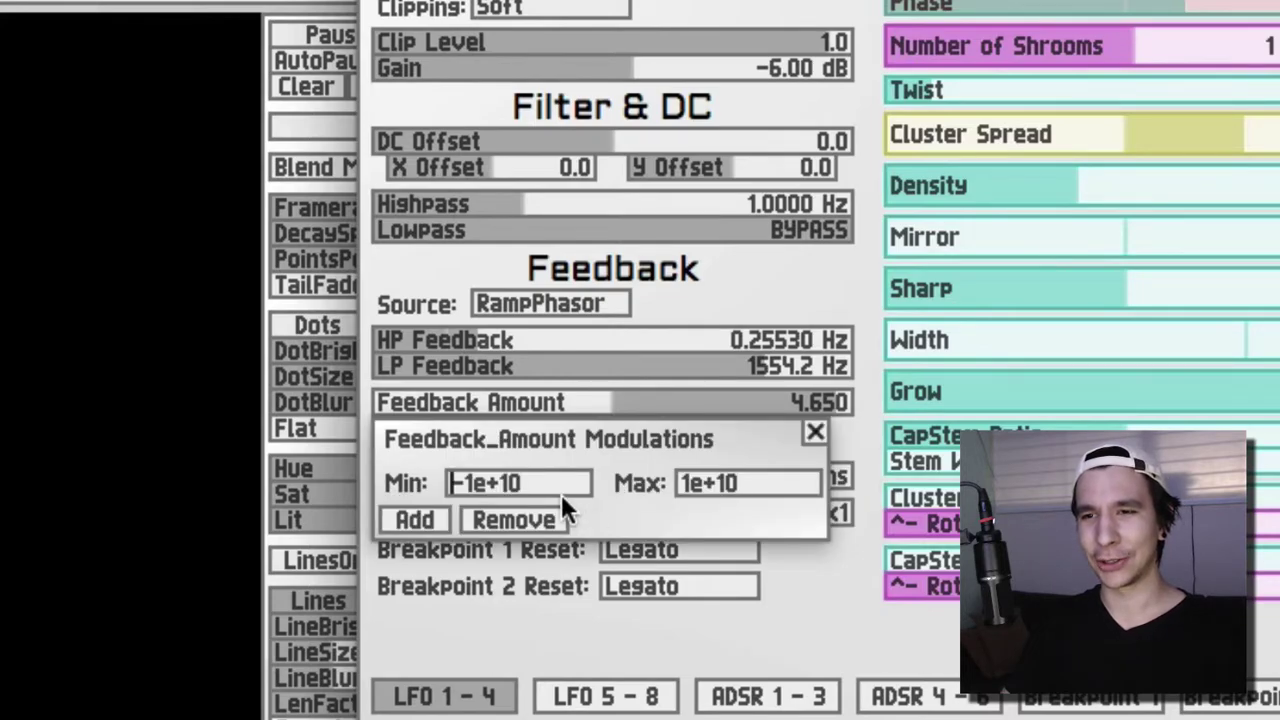
pyautogui.click(412, 524)
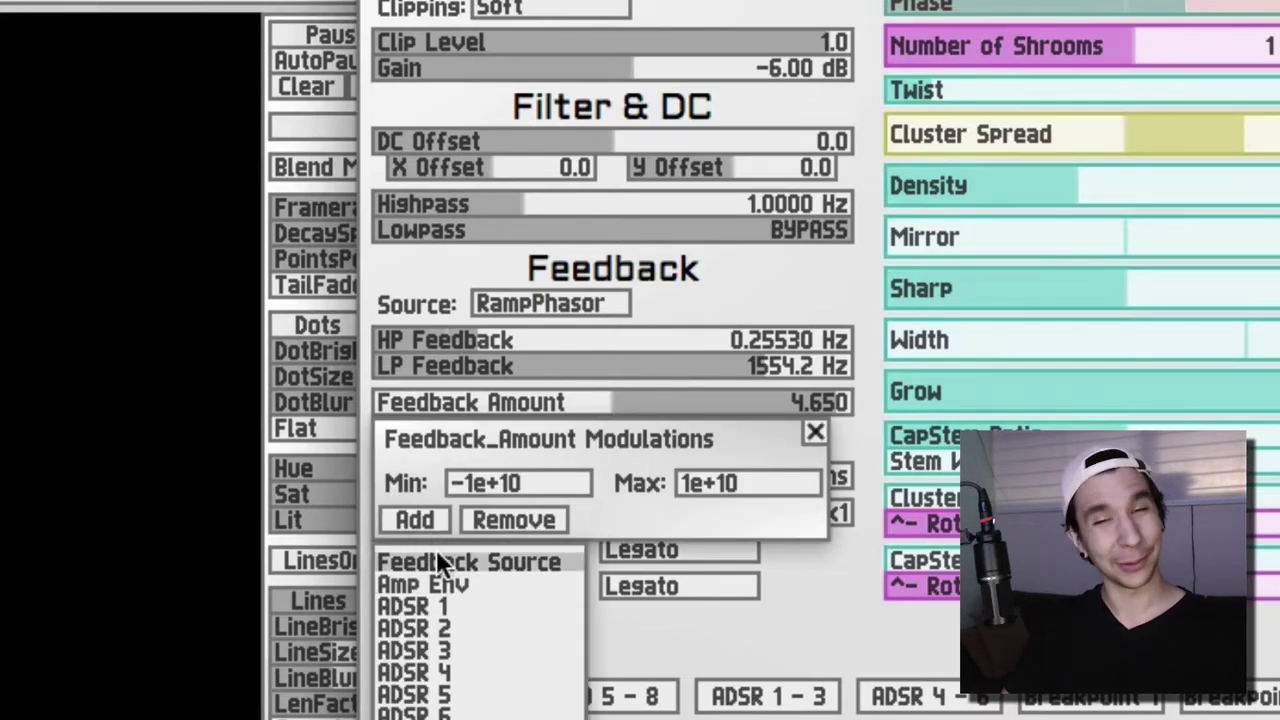
pyautogui.click(443, 563)
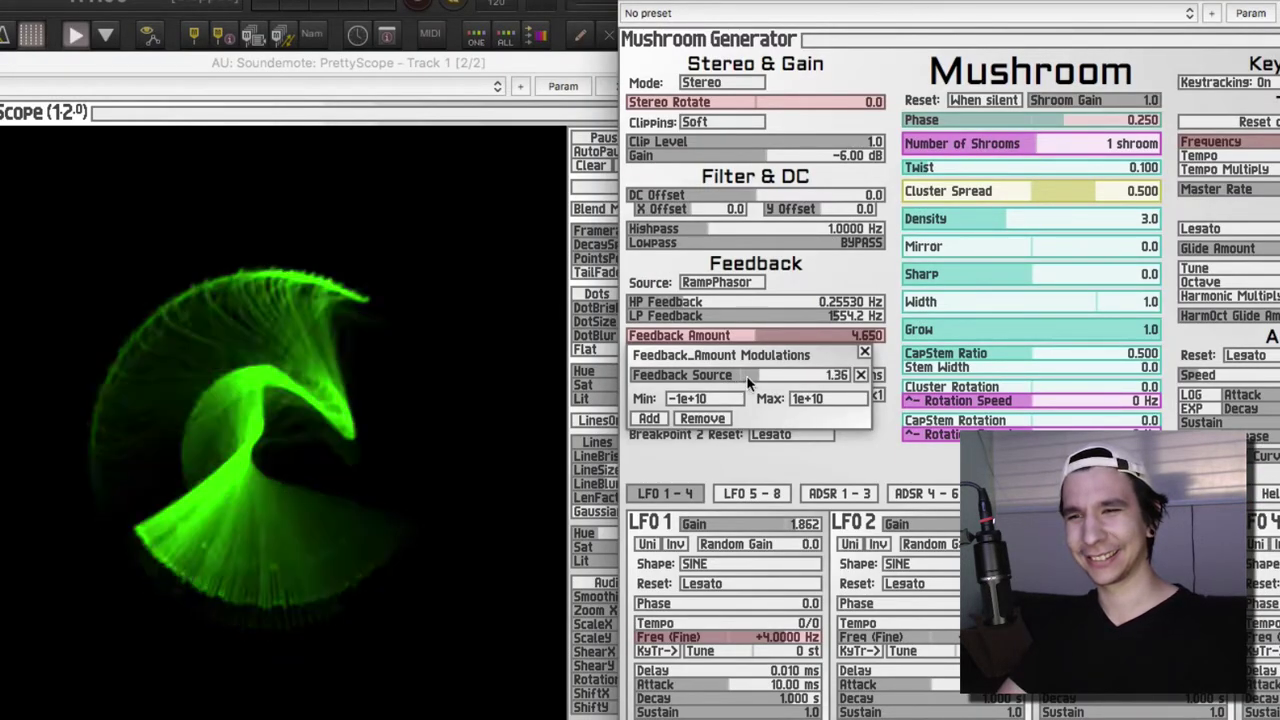
pyautogui.moveTo(596, 476); pyautogui.dragTo(621, 476)
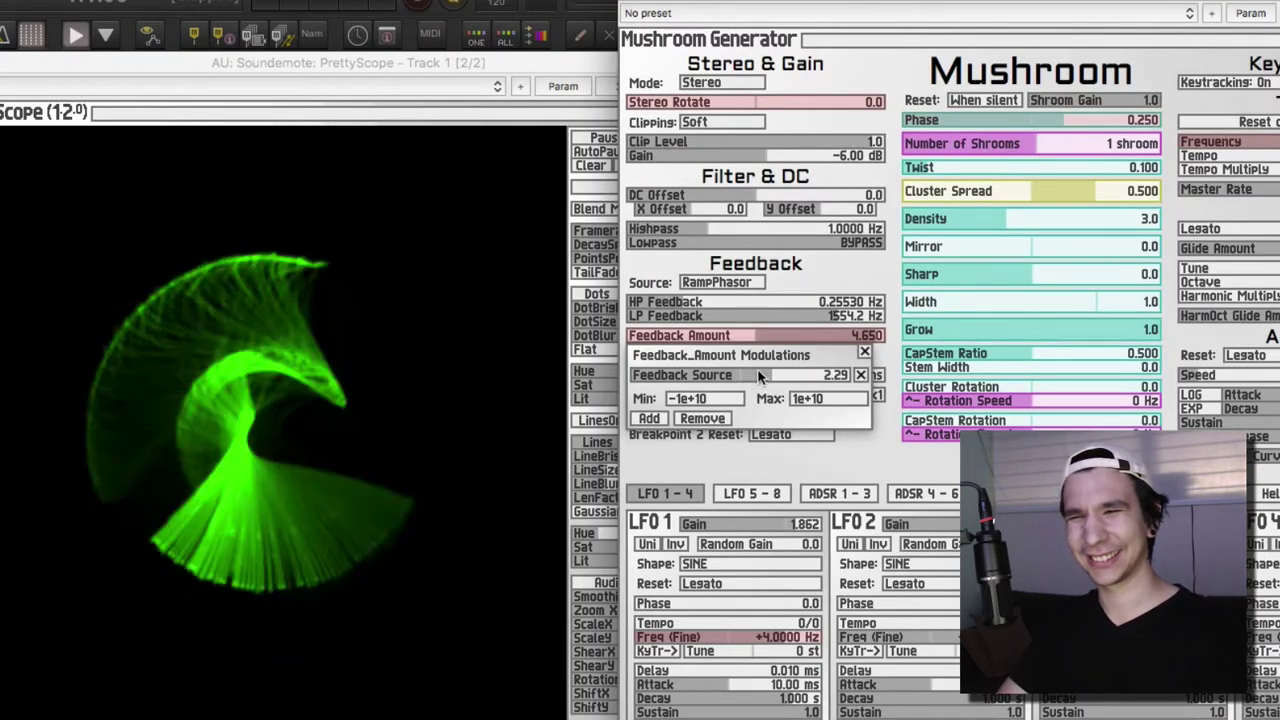
pyautogui.moveTo(758, 370); pyautogui.dragTo(763, 367)
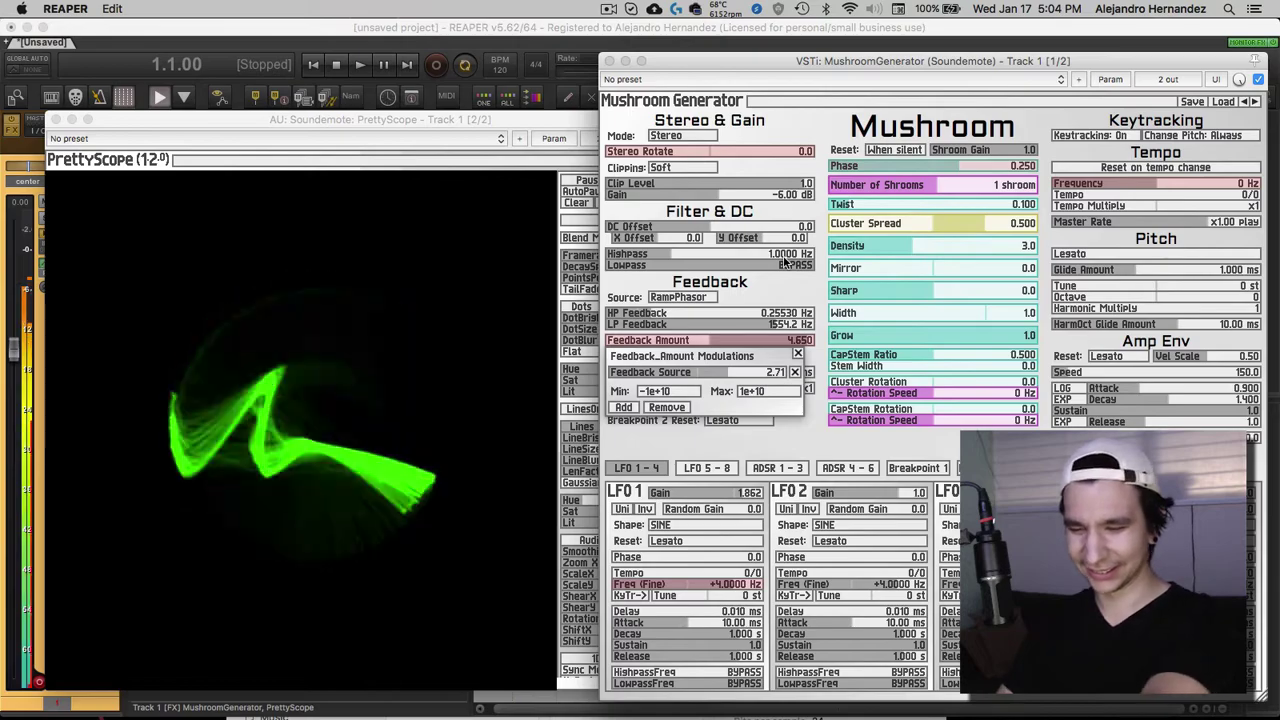
pyautogui.moveTo(765, 372); pyautogui.dragTo(748, 381)
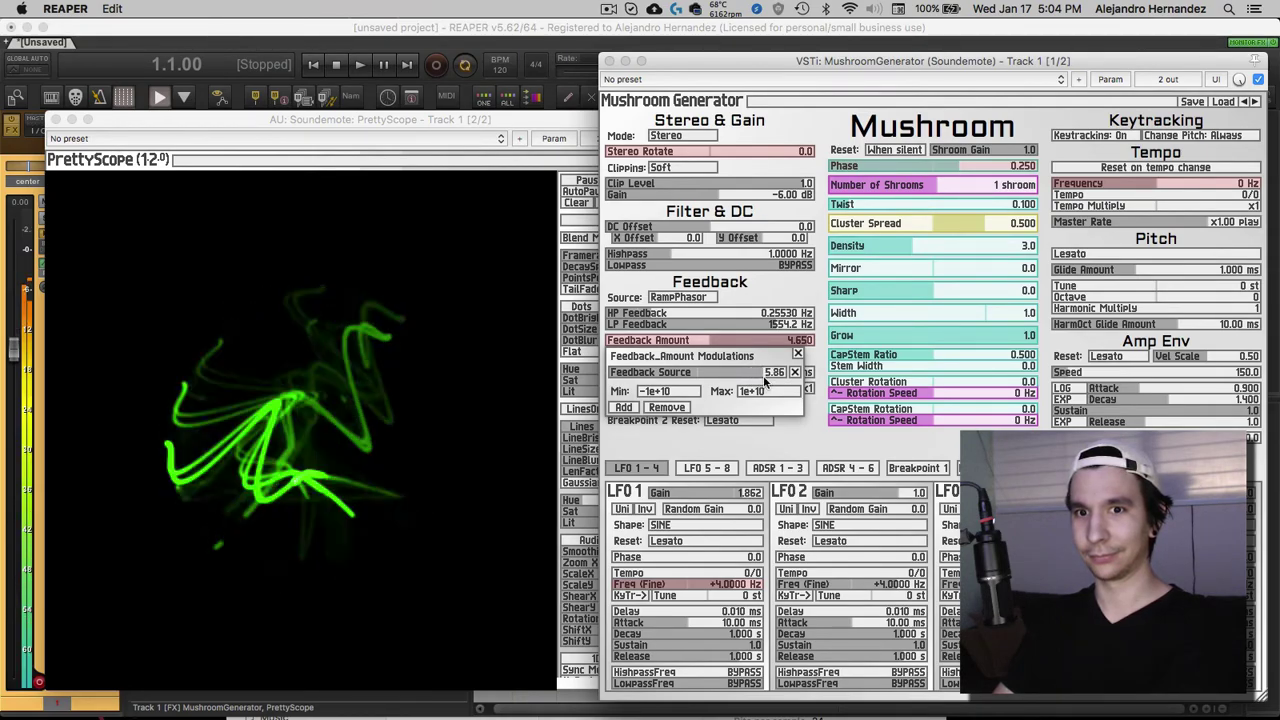
pyautogui.moveTo(773, 379); pyautogui.dragTo(785, 379)
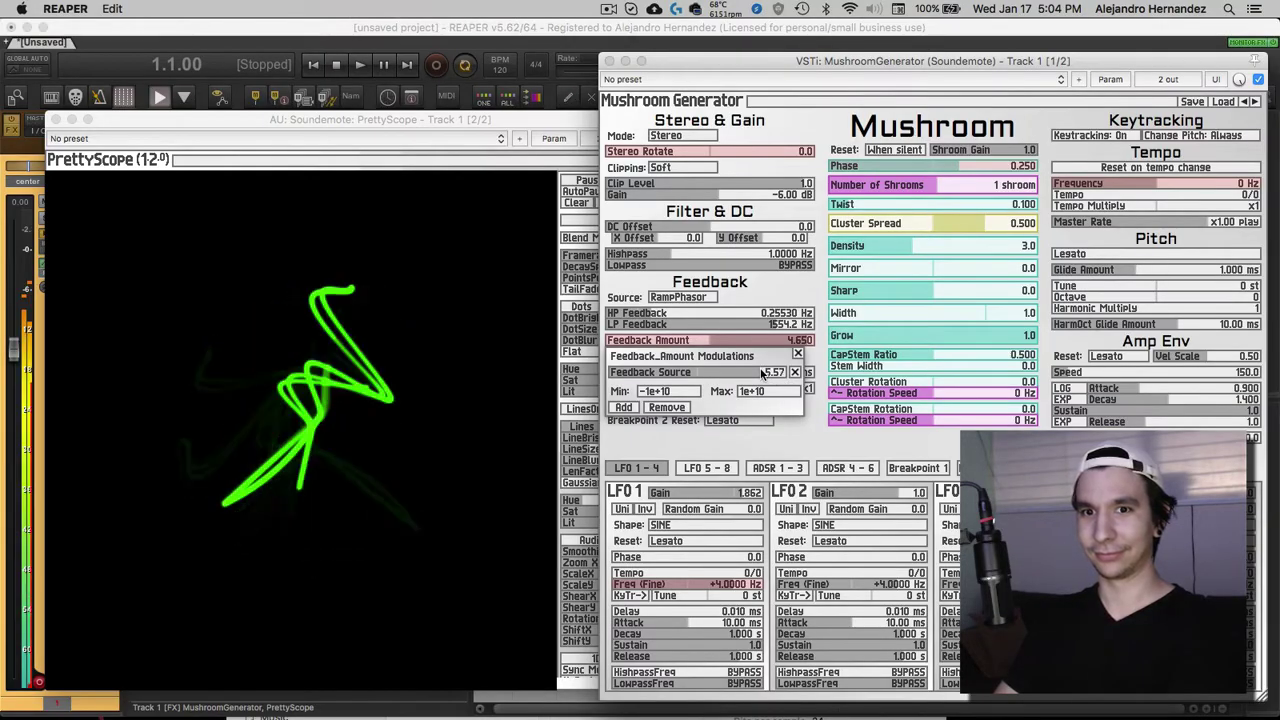
pyautogui.click(797, 355)
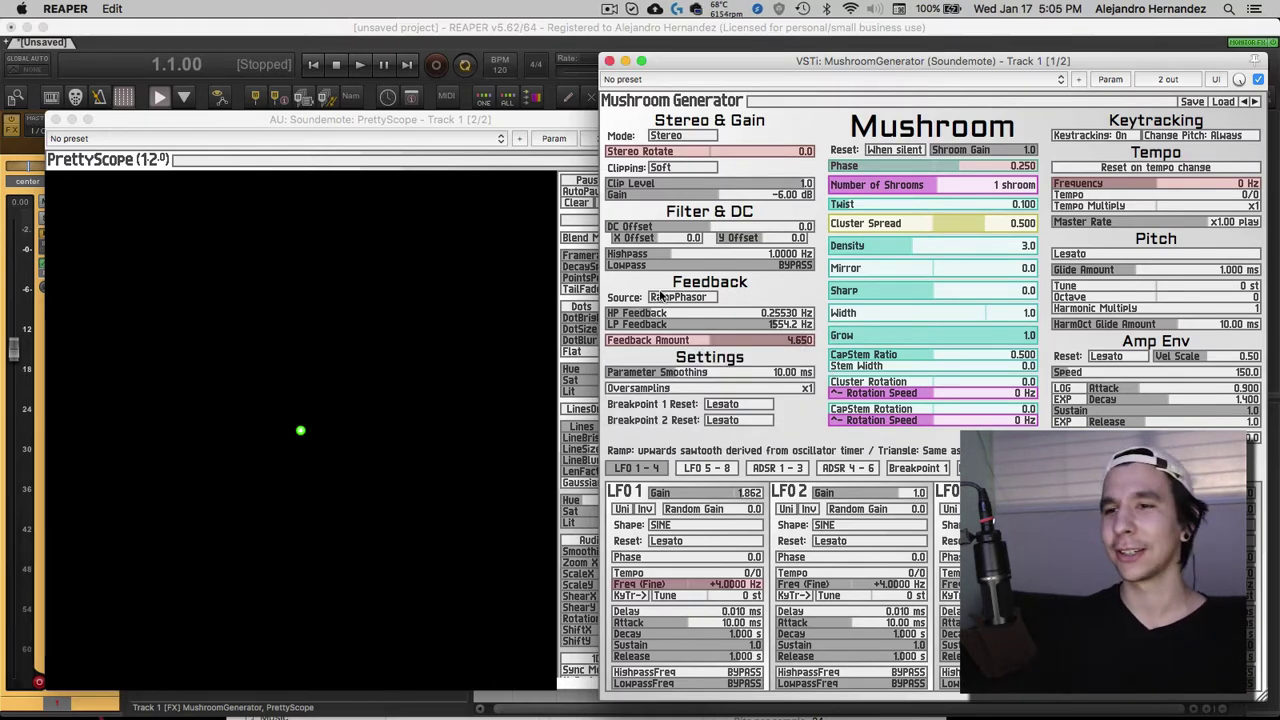
pyautogui.rightClick(880, 291)
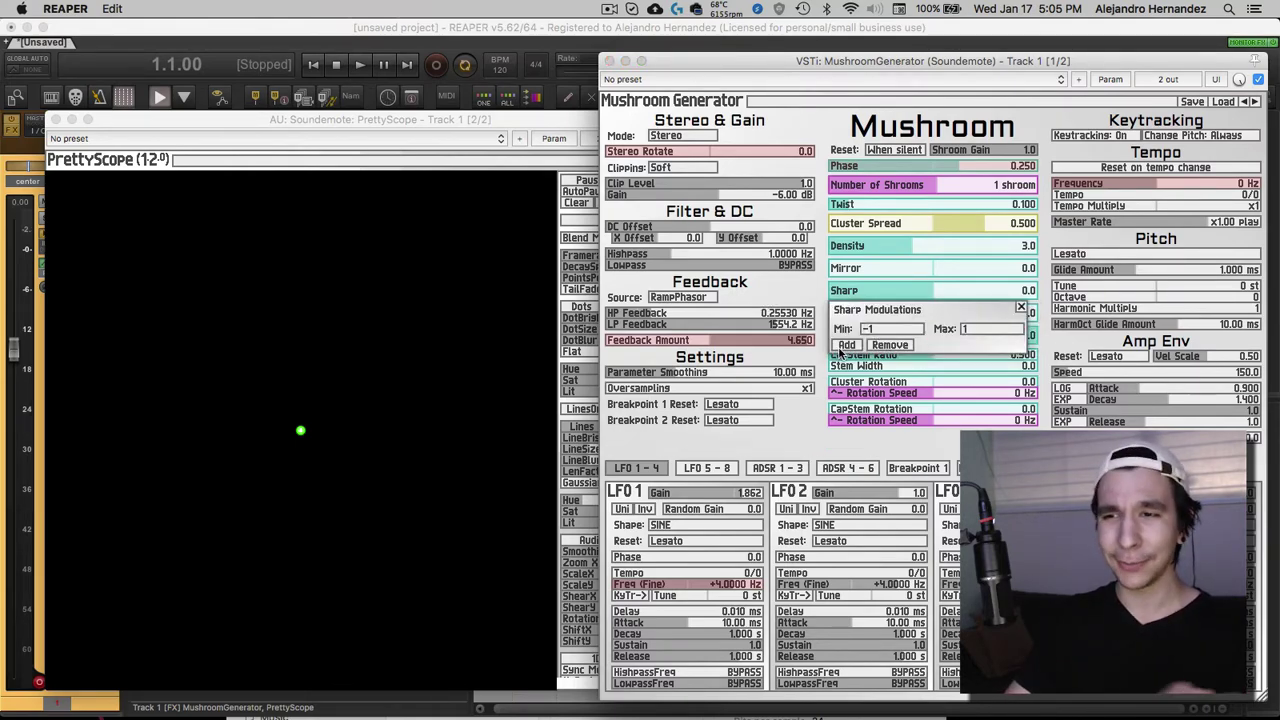
pyautogui.click(1020, 307)
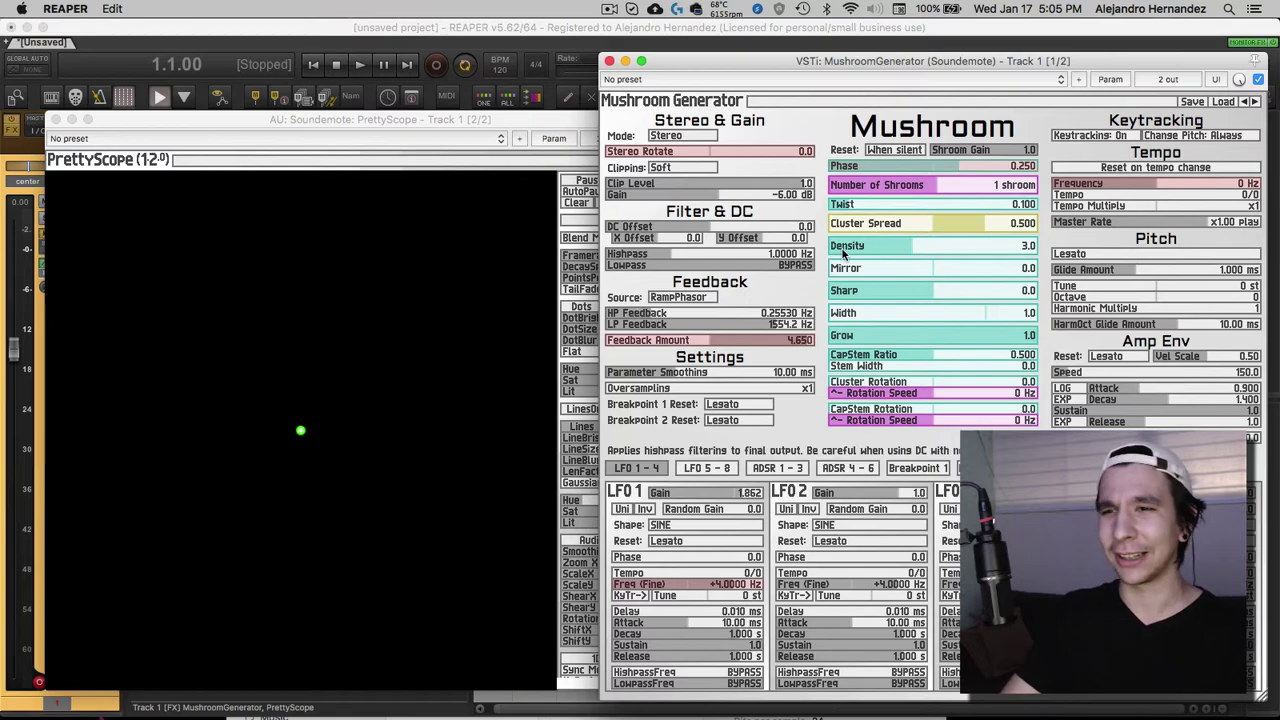